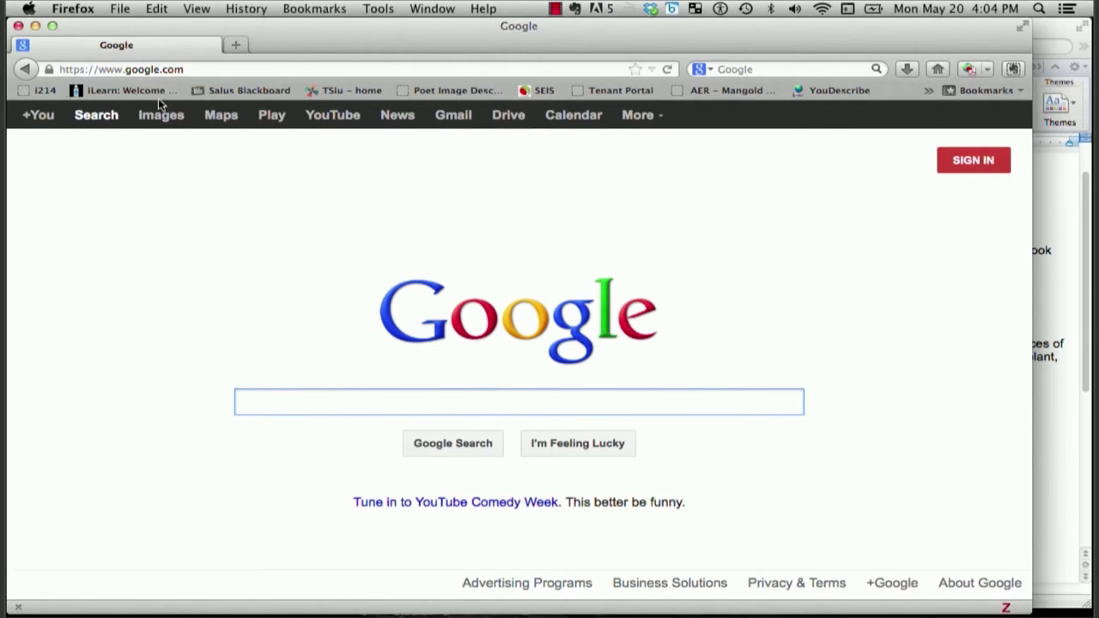
# Load youdescribe.ski.org in Firefox in place of the Google home page.
pyautogui.click(173, 70)
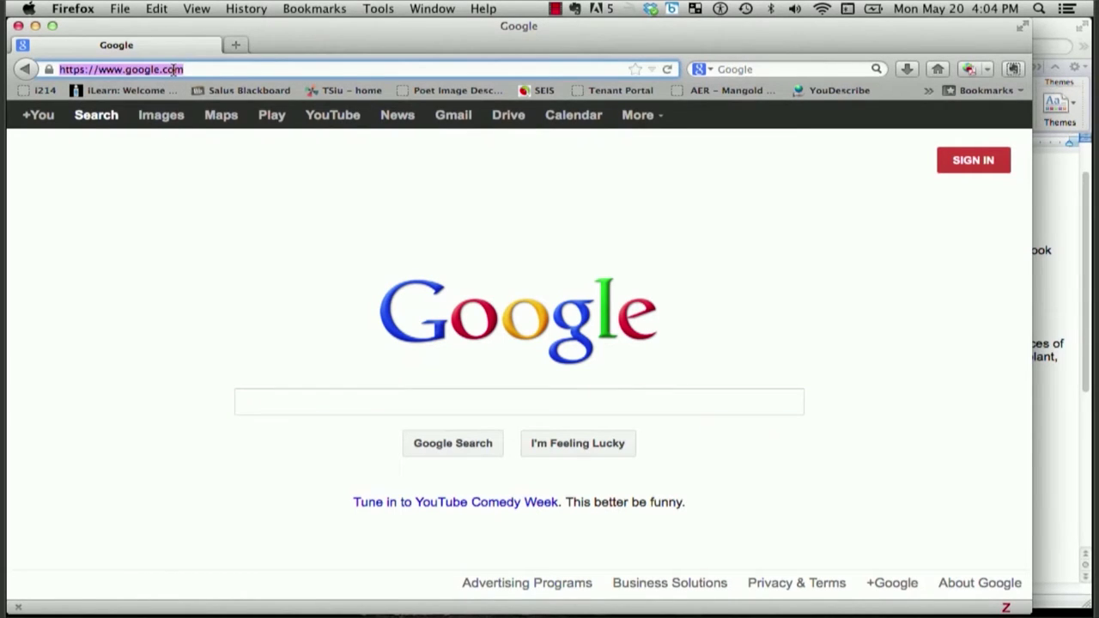
pyautogui.write('youdescribe.ski.org/')
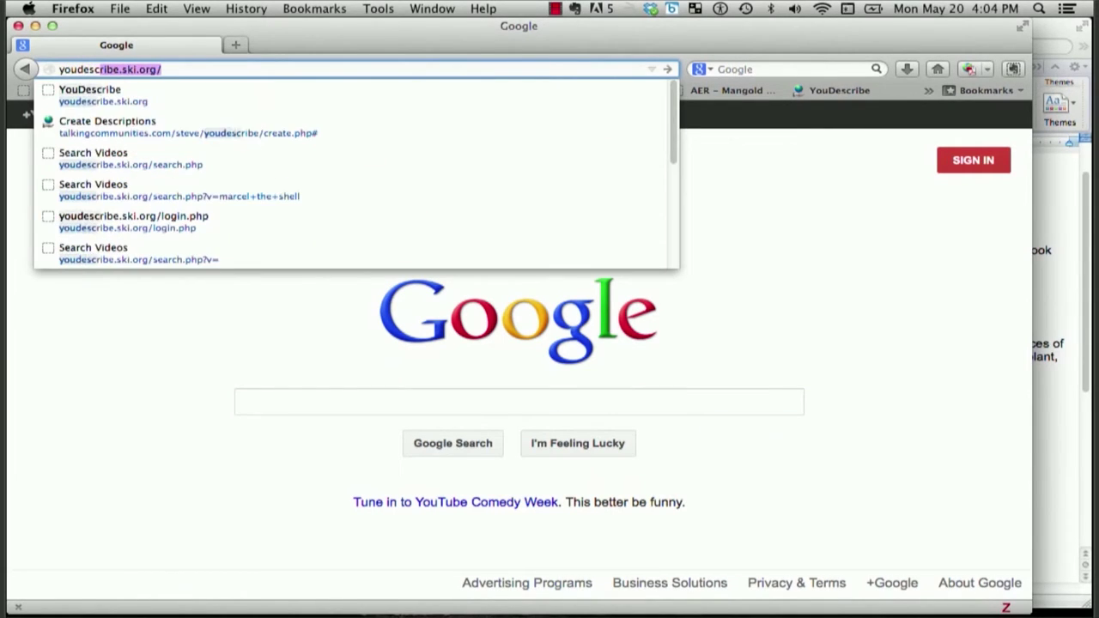
pyautogui.press('Return')
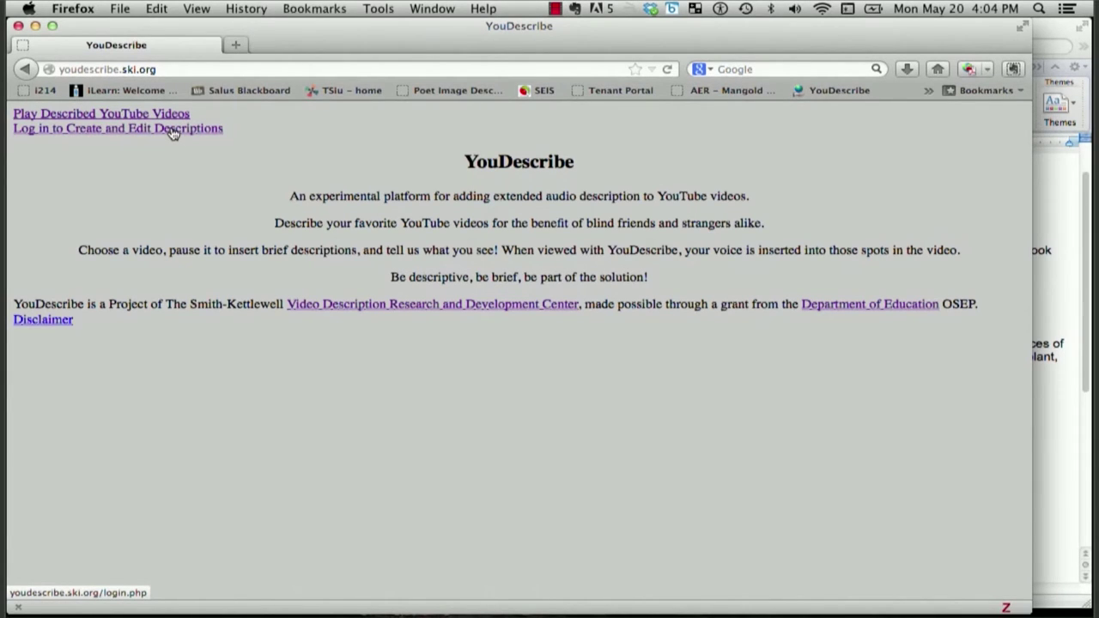
# Log in to YouDescribe with the saved credentials and browse the recently described videos.
pyautogui.click(172, 129)
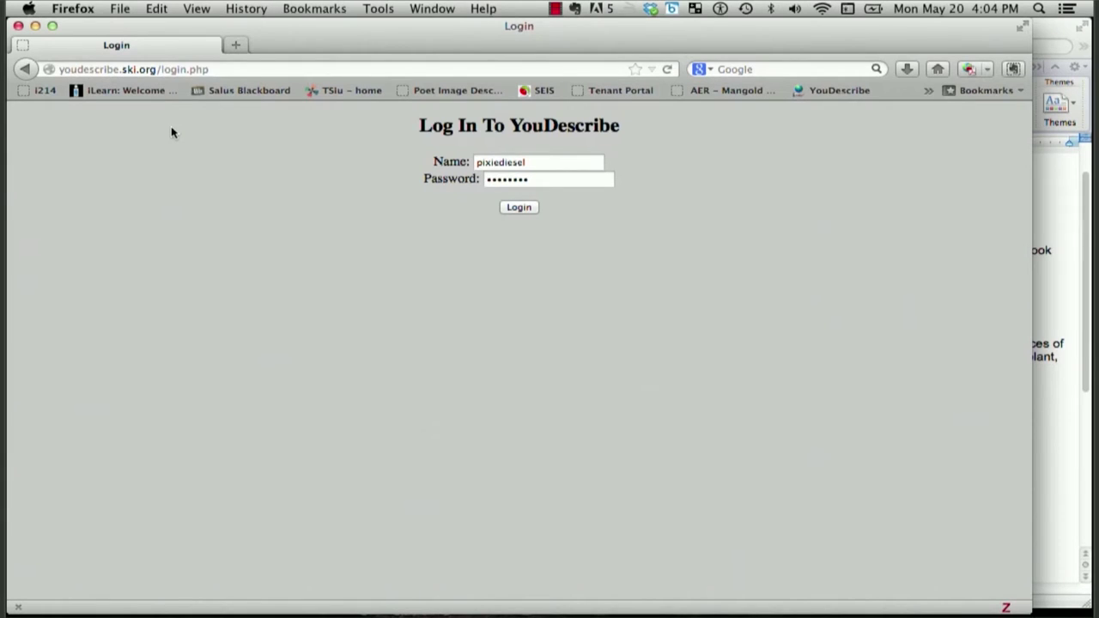
pyautogui.click(509, 211)
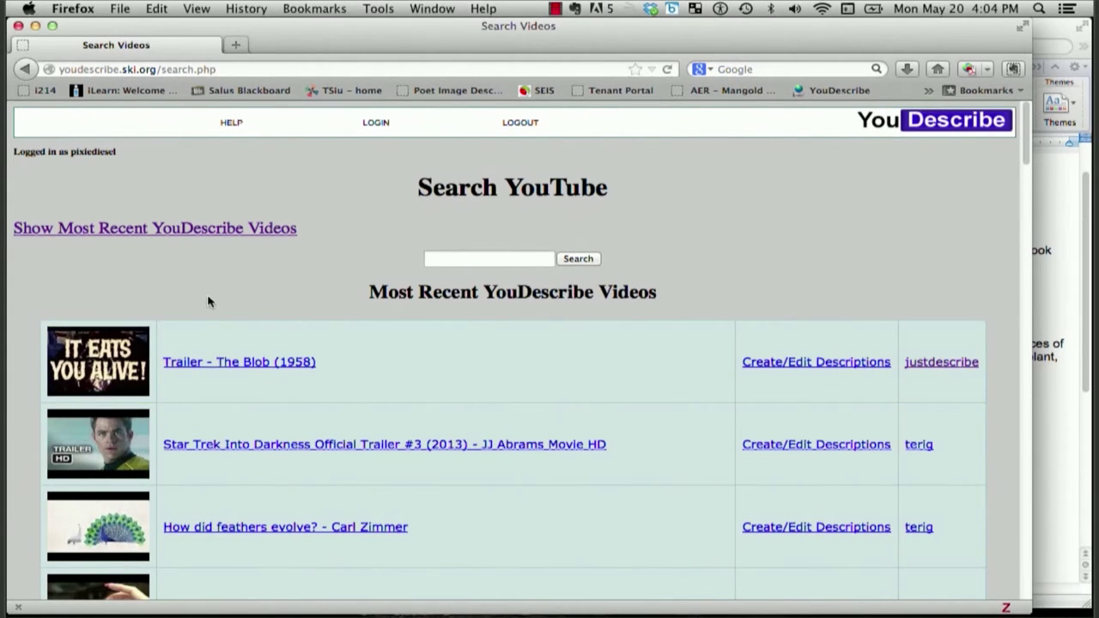
pyautogui.scroll(-2, 207, 302)
pyautogui.scroll(-1, 208, 301)
# Search for 'marcel the shell' and start creating descriptions for the 'Two' video.
pyautogui.click(440, 260)
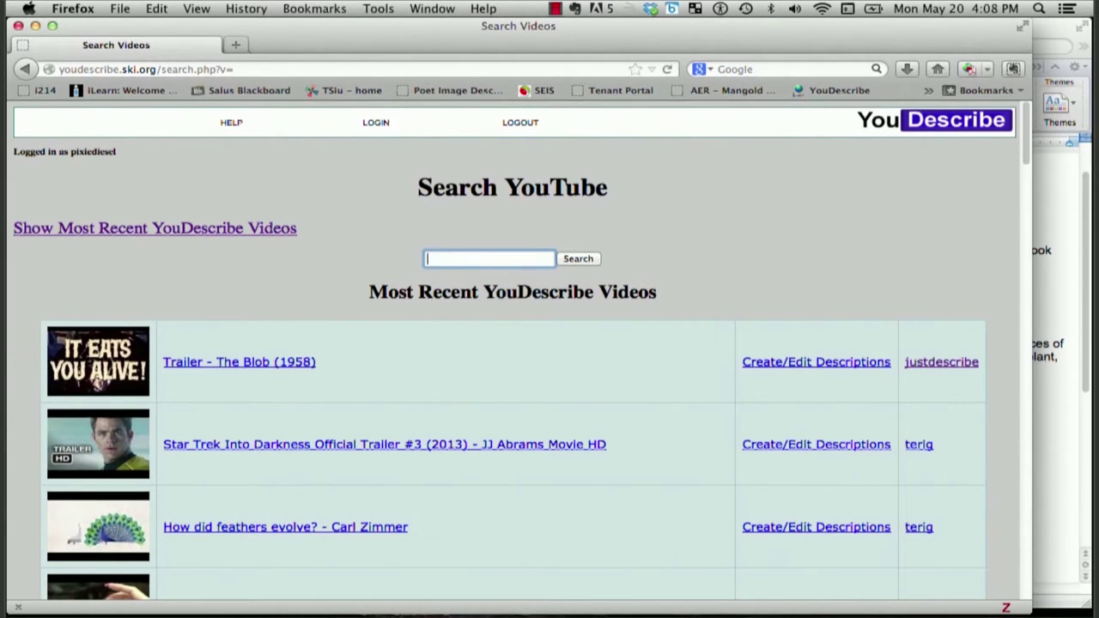
pyautogui.write('marcel the ')
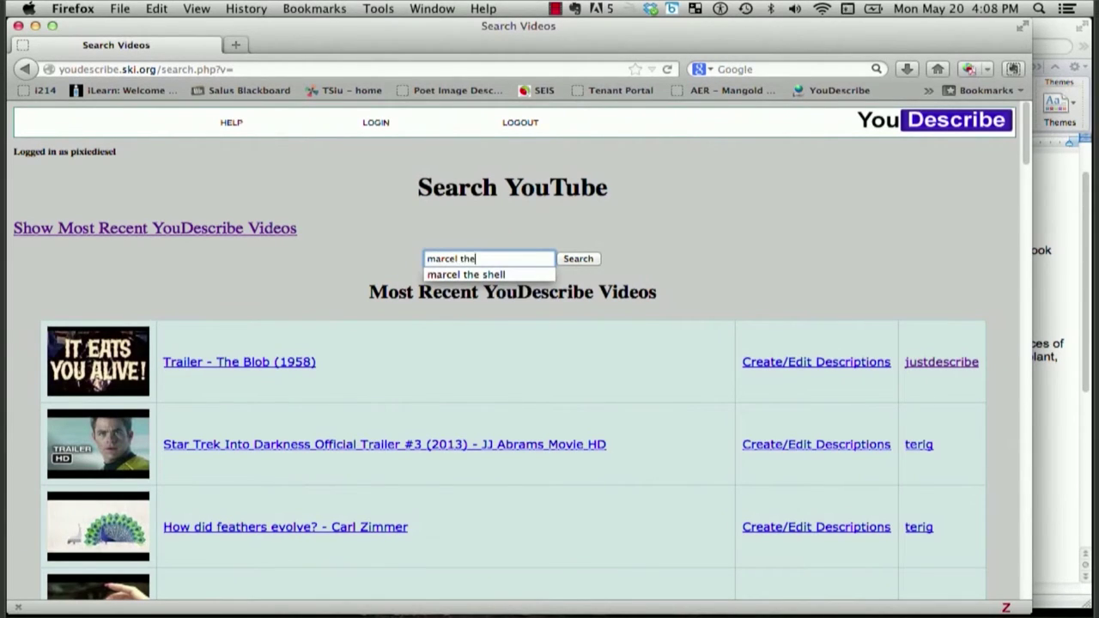
pyautogui.write('shel')
pyautogui.write('l')
pyautogui.click(577, 260)
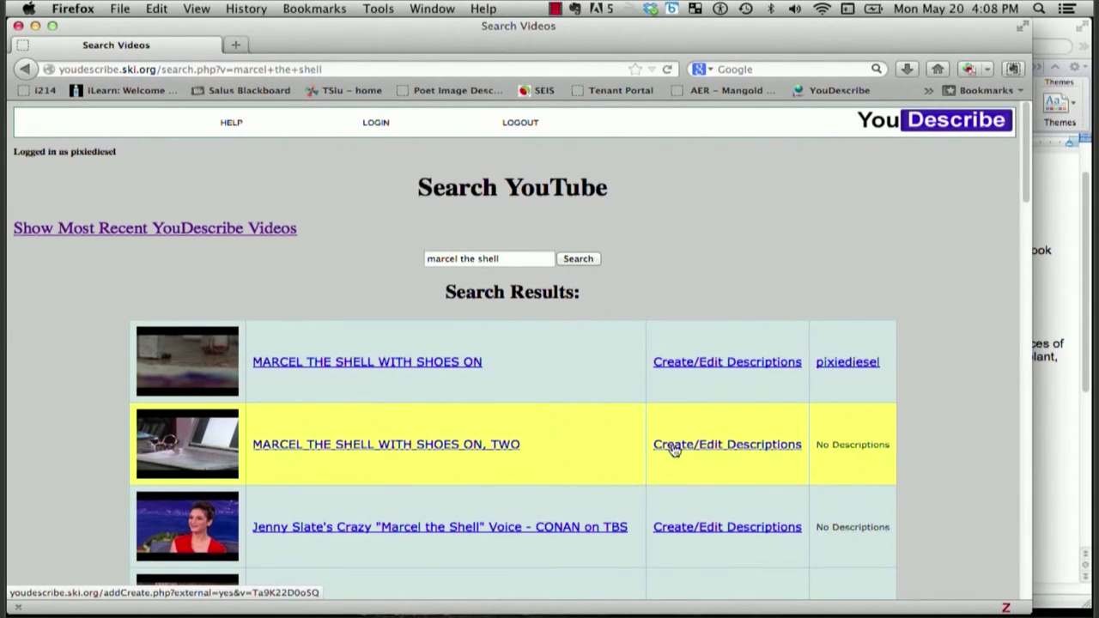
pyautogui.click(674, 447)
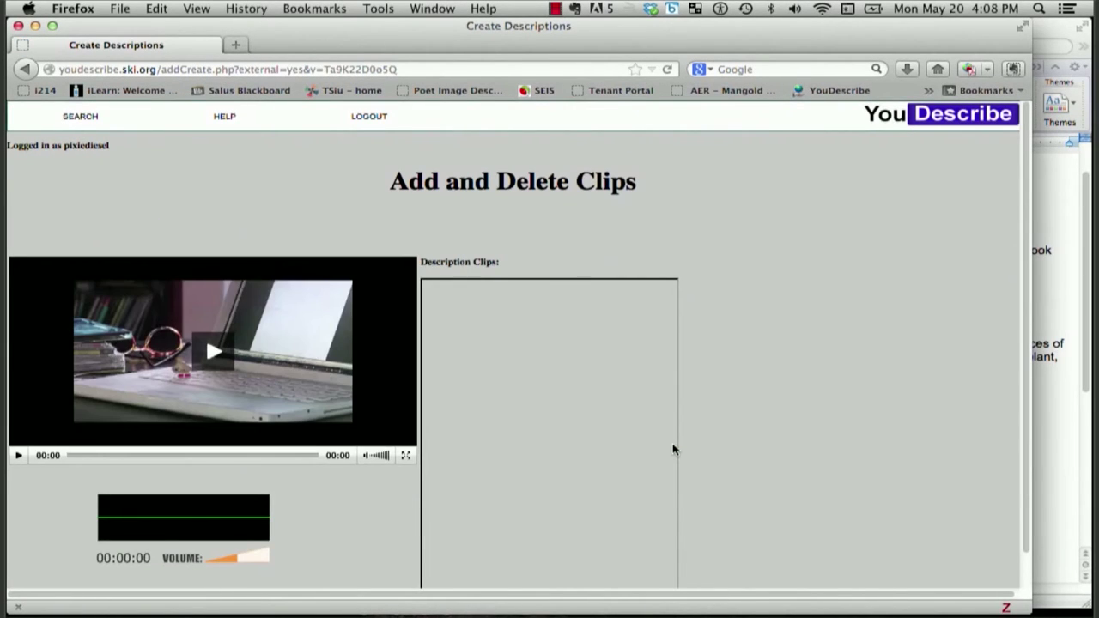
# Narrow the Firefox window so the Word description script shows beside the clip editor.
pyautogui.scroll(-1, 773, 464)
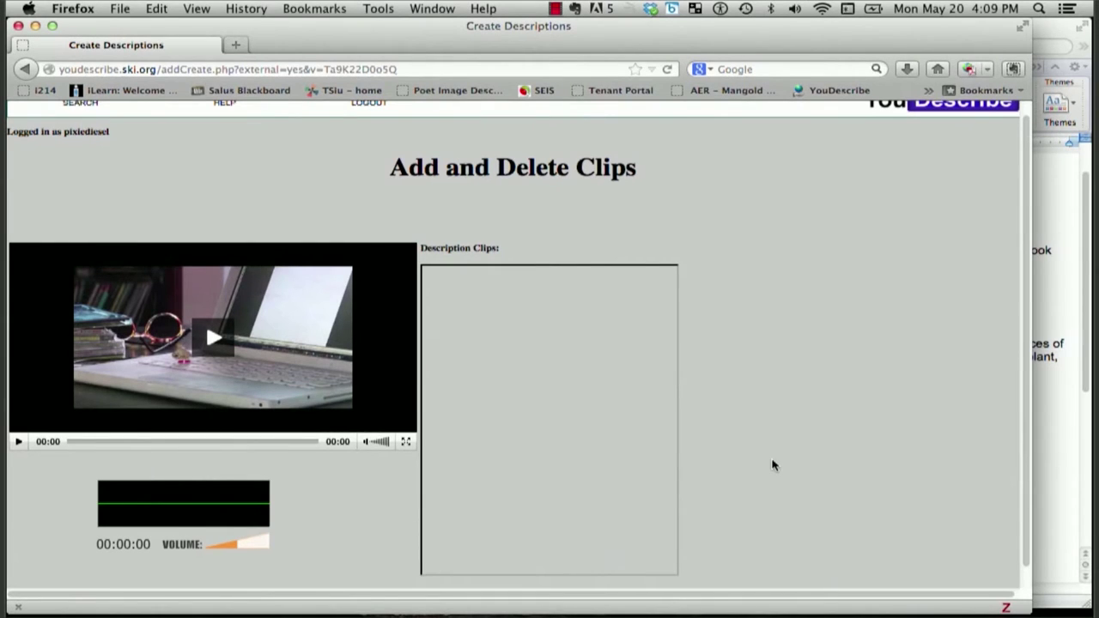
pyautogui.click(1044, 31)
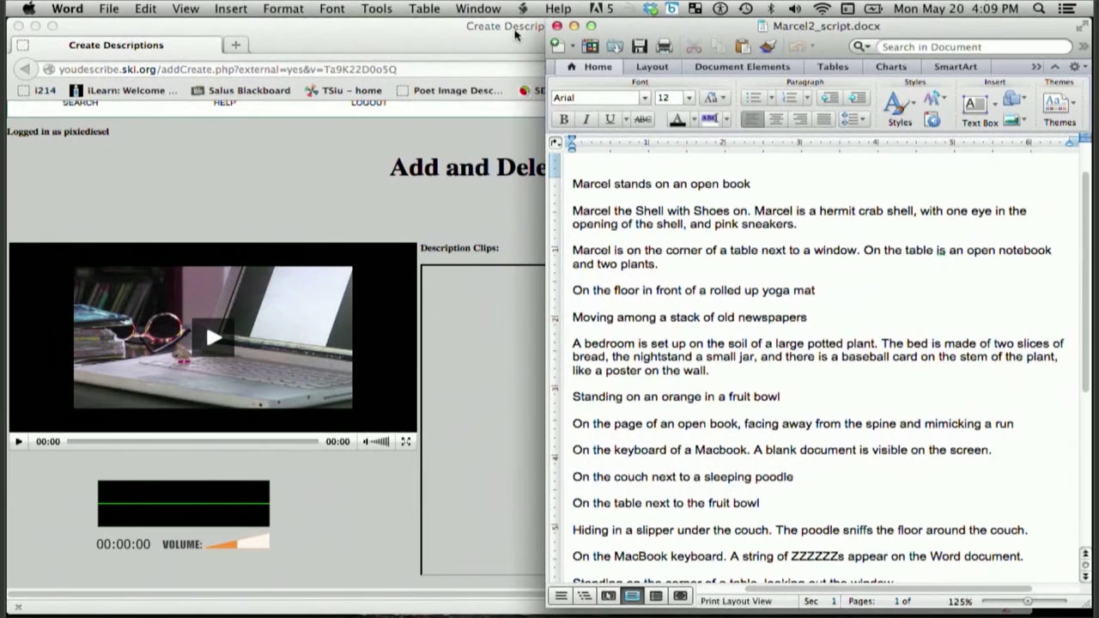
pyautogui.click(517, 36)
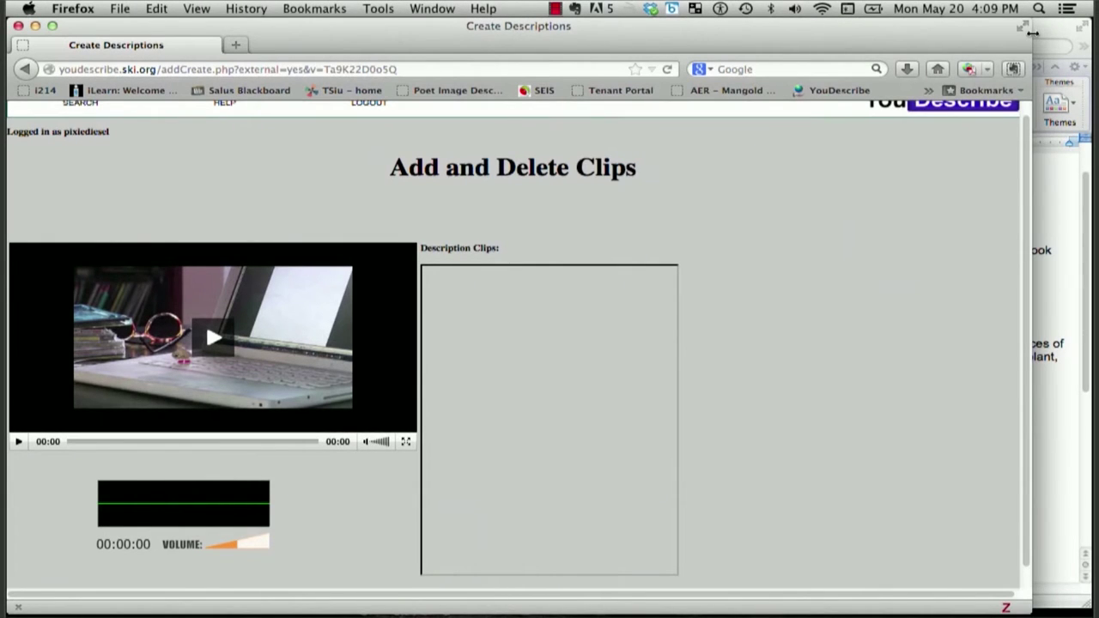
pyautogui.moveTo(1031, 36)
pyautogui.mouseDown()
pyautogui.moveTo(627, 43)
pyautogui.moveTo(543, 33)
pyautogui.mouseUp()
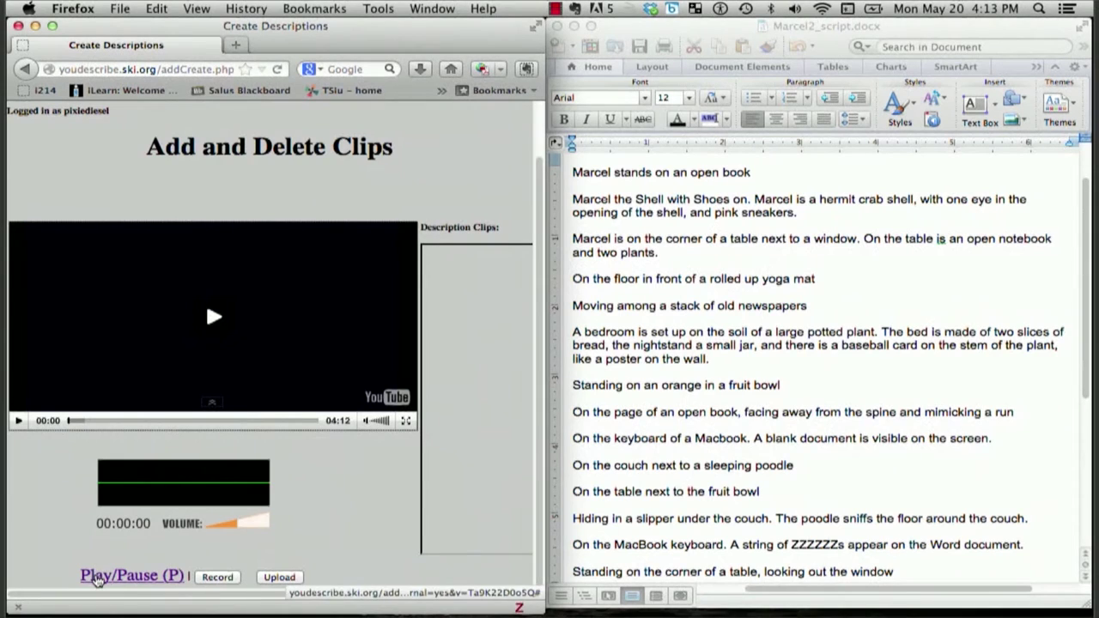
# Test playback and recording, then allow microphone access in the Flash privacy dialog.
pyautogui.click(97, 576)
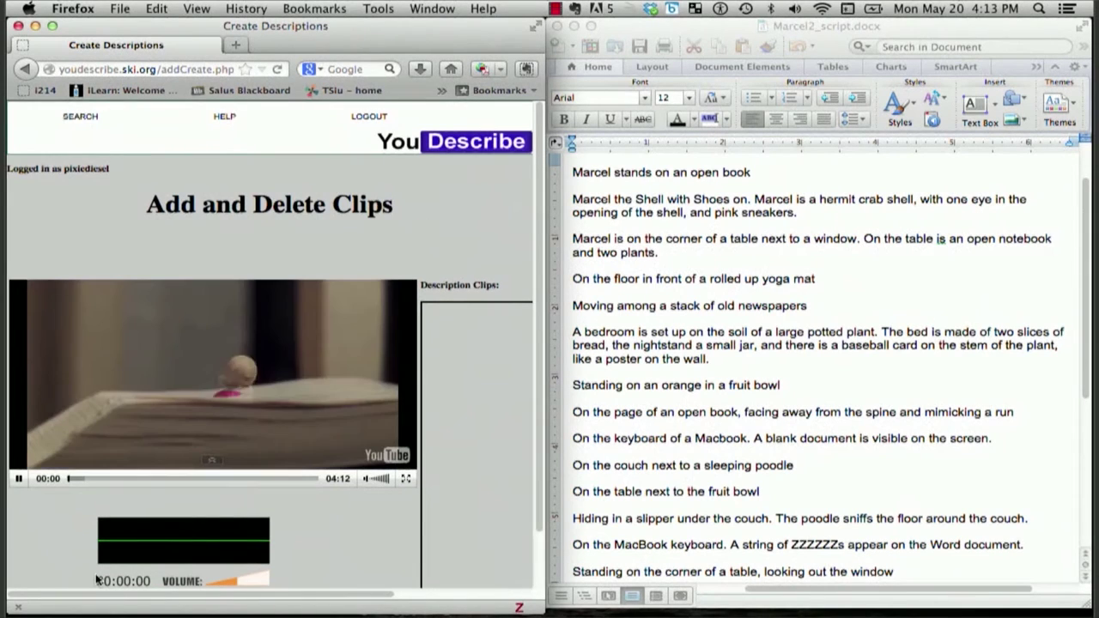
pyautogui.click(18, 479)
pyautogui.scroll(-3, 35, 539)
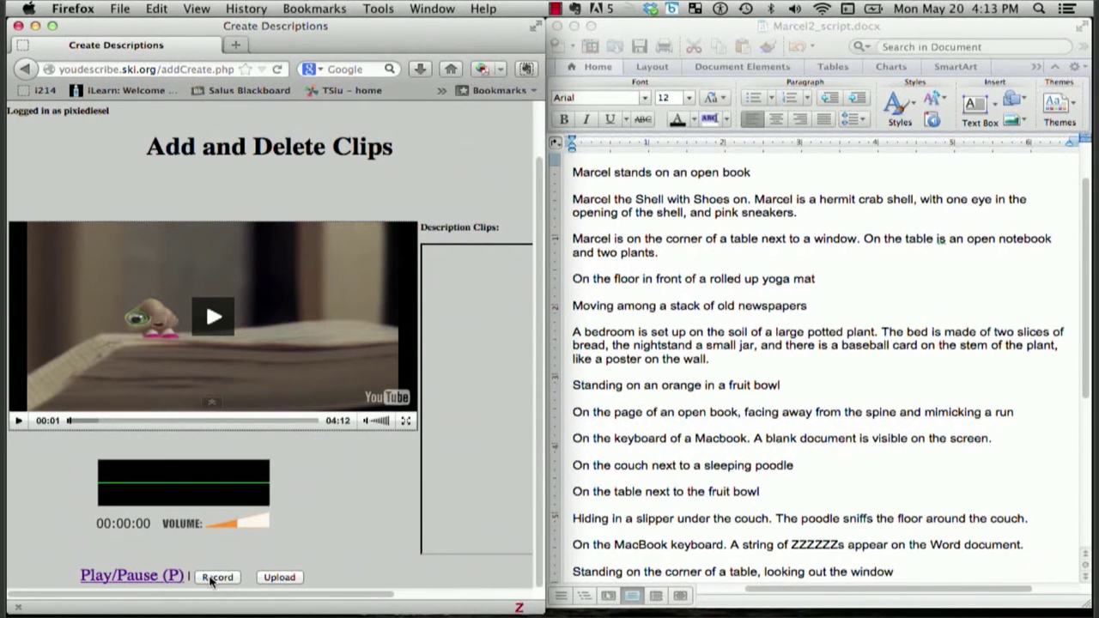
pyautogui.click(217, 577)
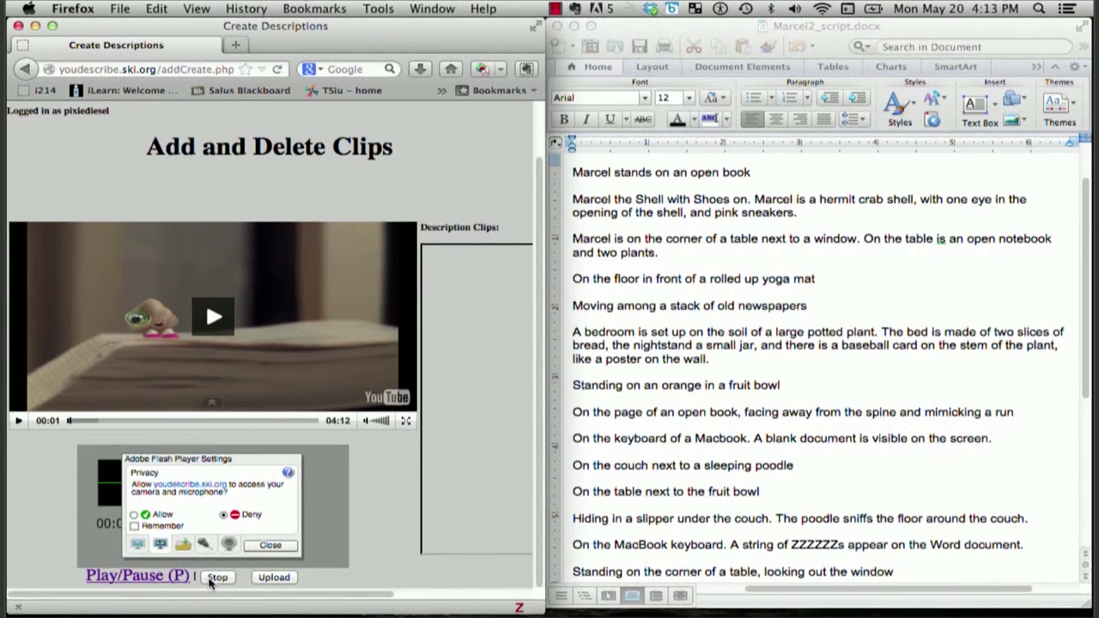
pyautogui.click(212, 579)
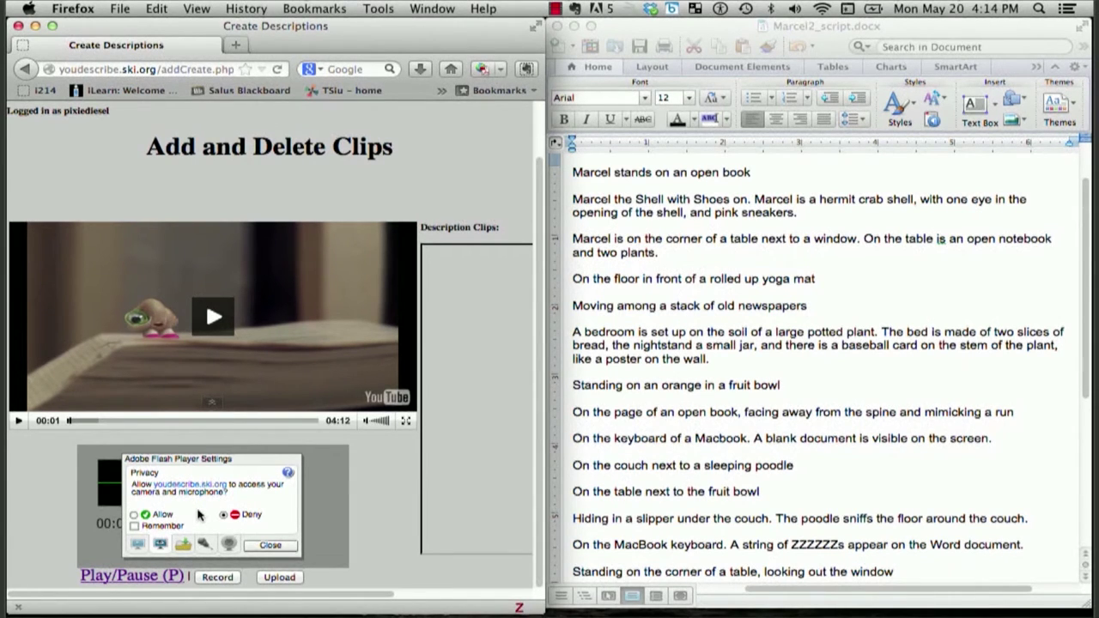
pyautogui.click(136, 515)
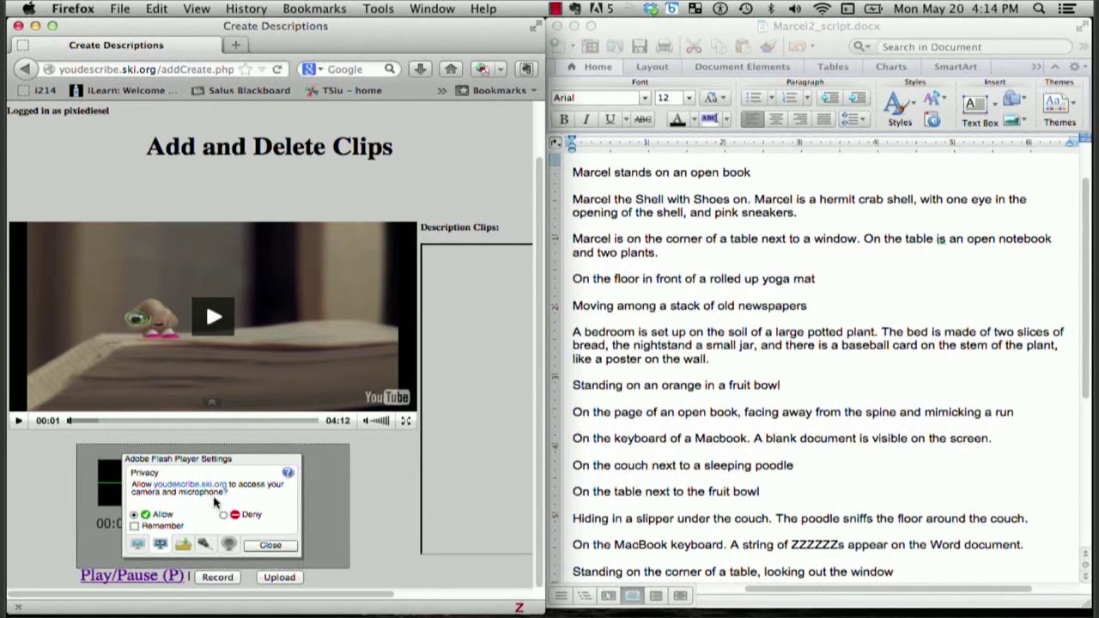
pyautogui.click(269, 546)
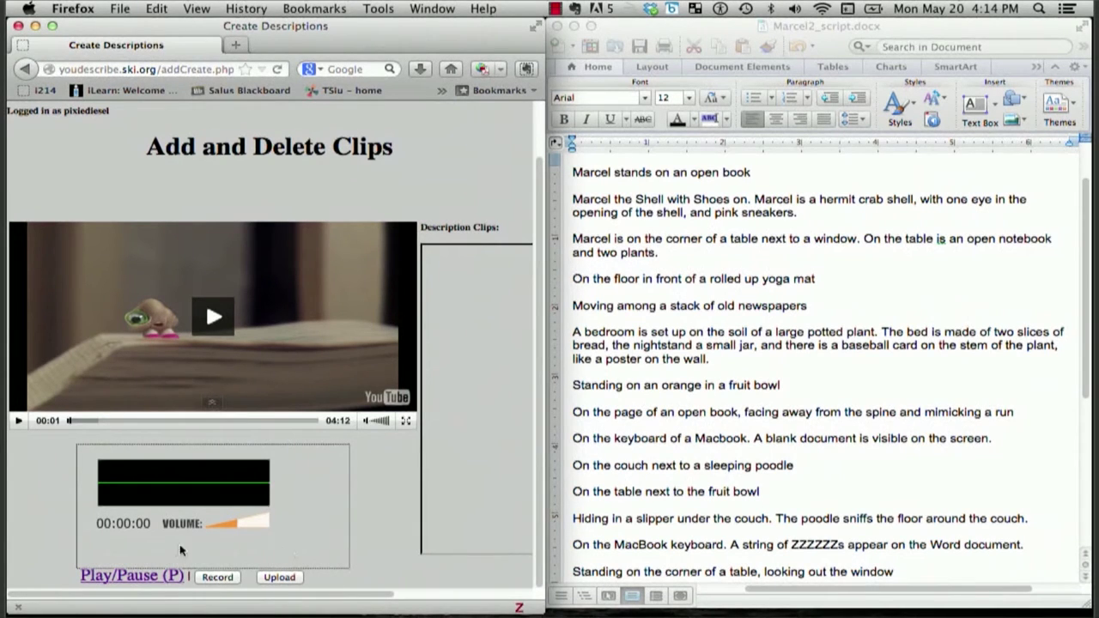
# Pause the film at 00:31 on the handwritten title card and begin recording a description.
pyautogui.click(140, 576)
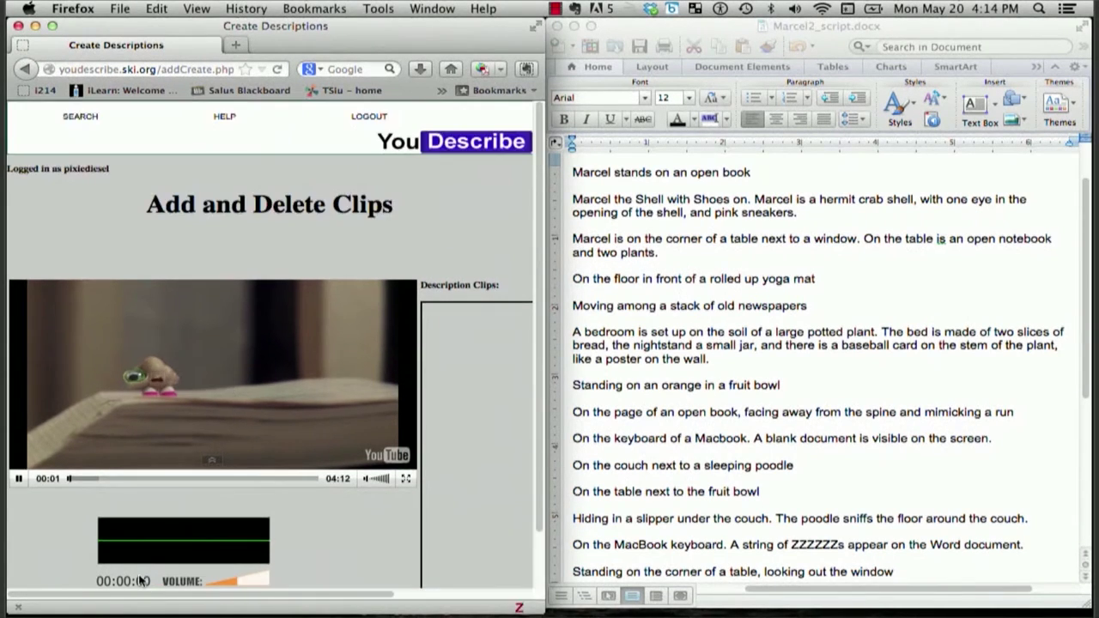
pyautogui.scroll(-2, 58, 555)
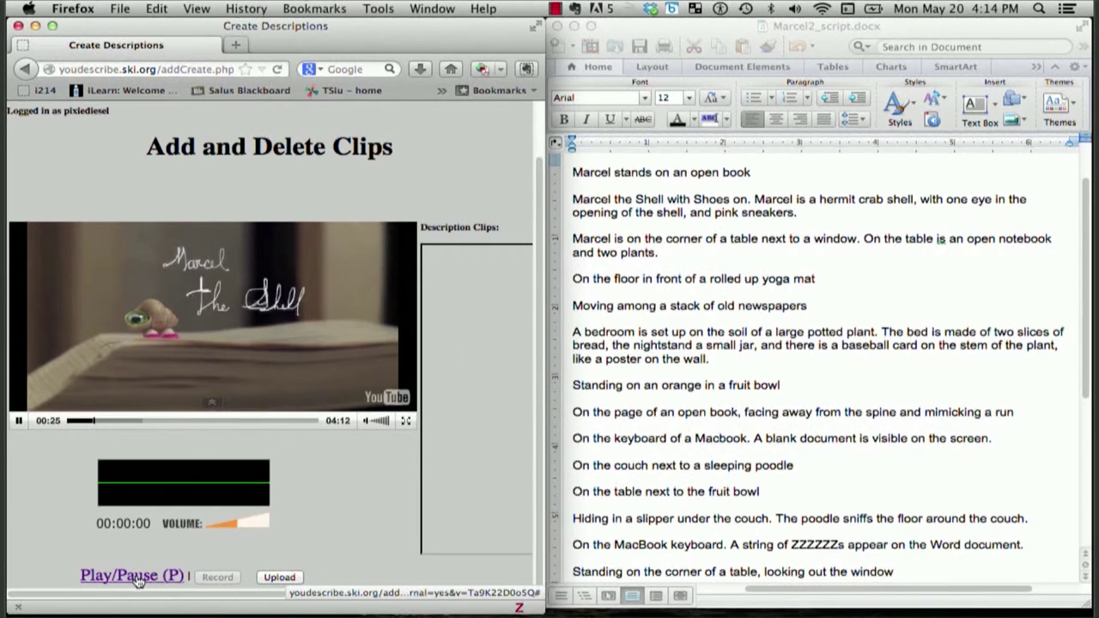
pyautogui.click(133, 576)
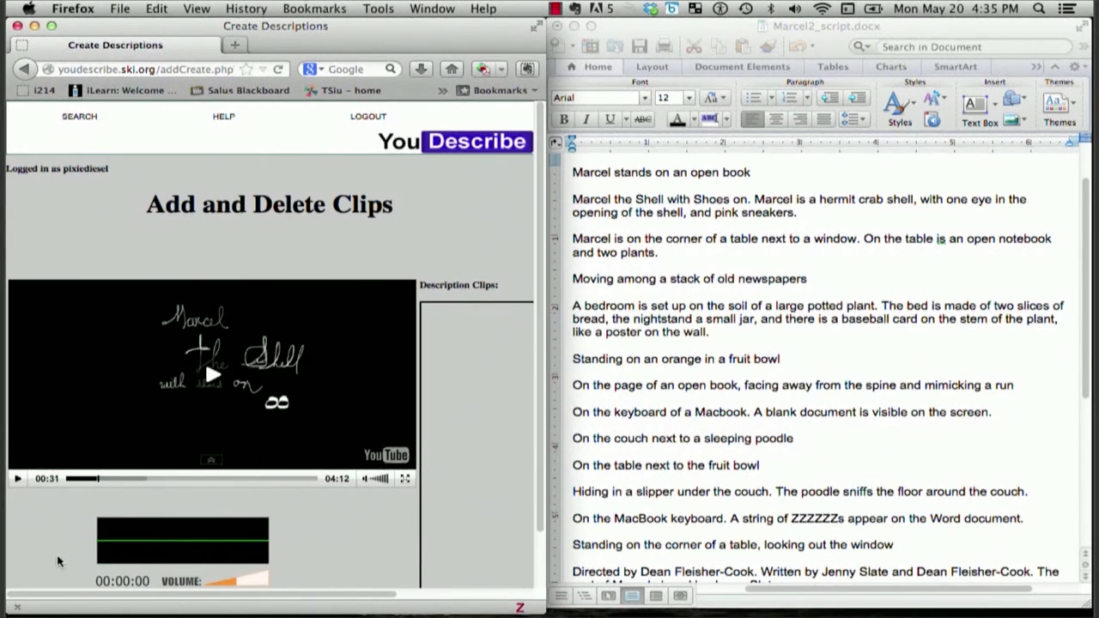
pyautogui.scroll(-3, 51, 562)
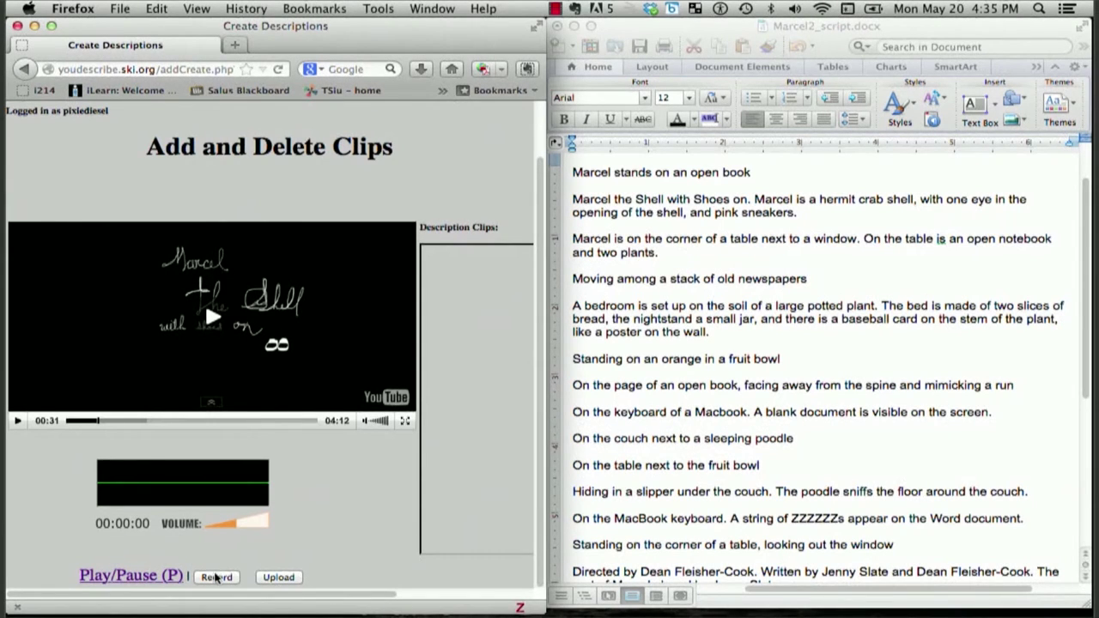
pyautogui.click(216, 578)
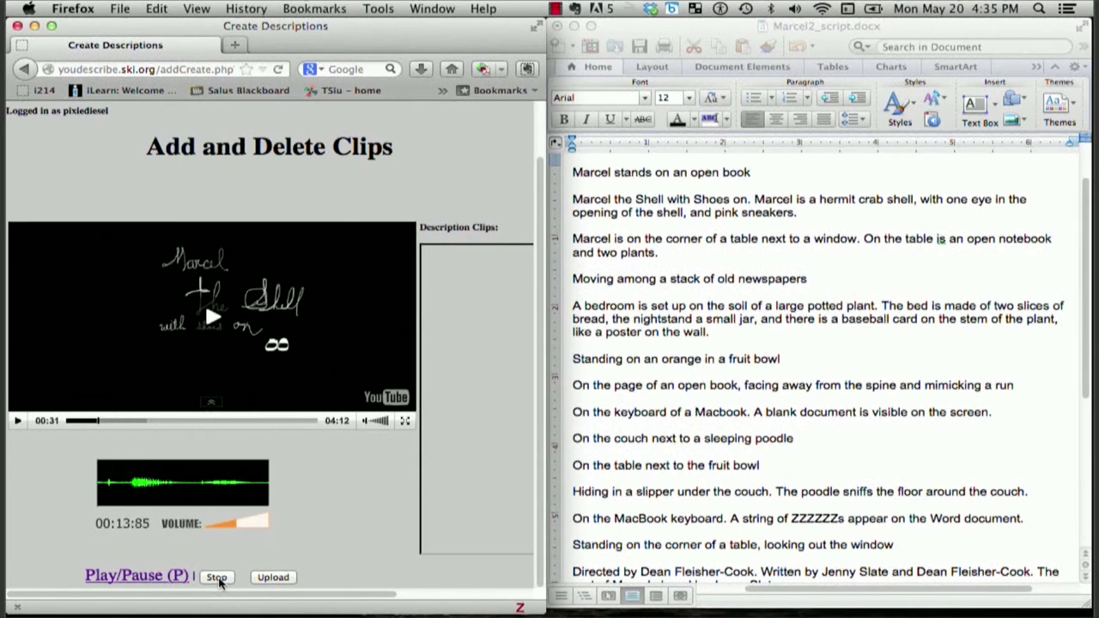
# Stop the recording and upload it as the first description clip at 31 seconds.
pyautogui.click(217, 578)
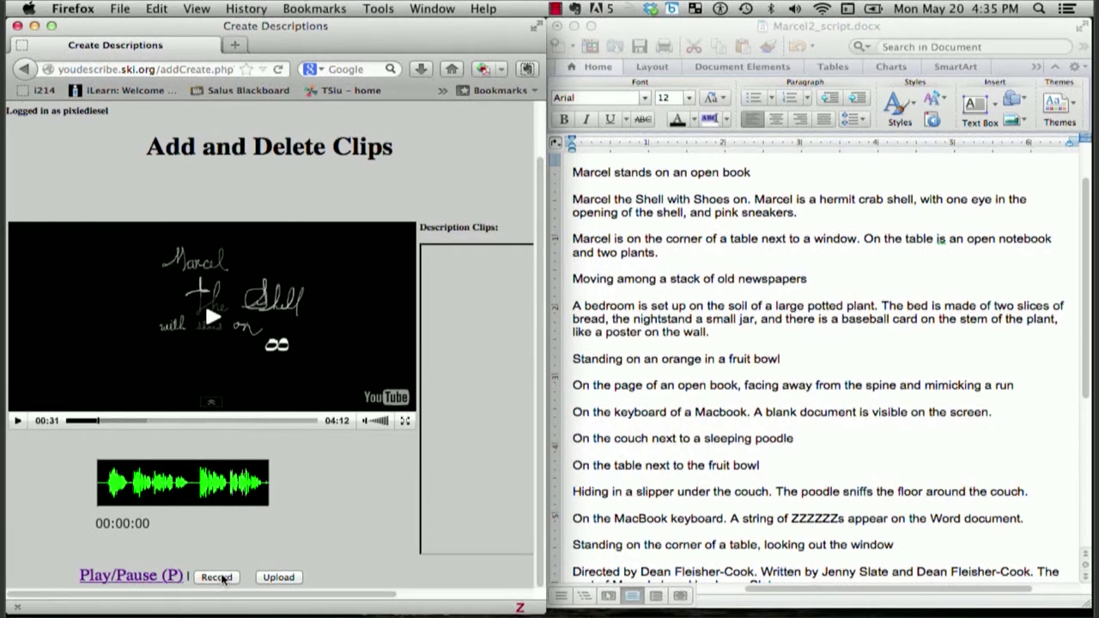
pyautogui.click(277, 578)
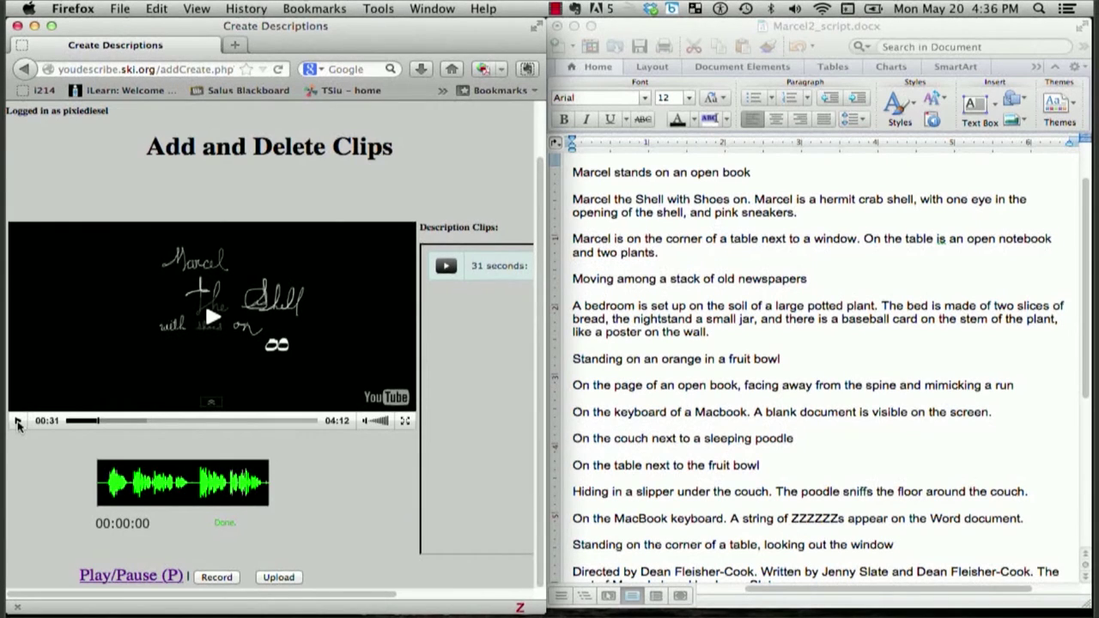
# Play the film from 0:31 to 1:11 on the desk scene, then switch to the script.
pyautogui.click(17, 422)
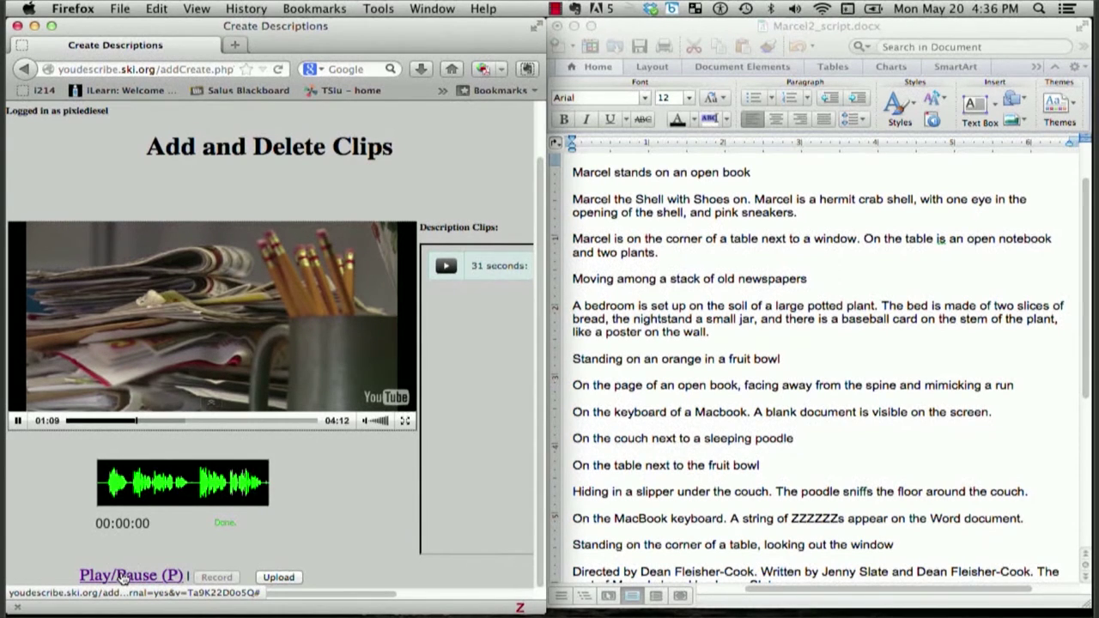
pyautogui.click(123, 576)
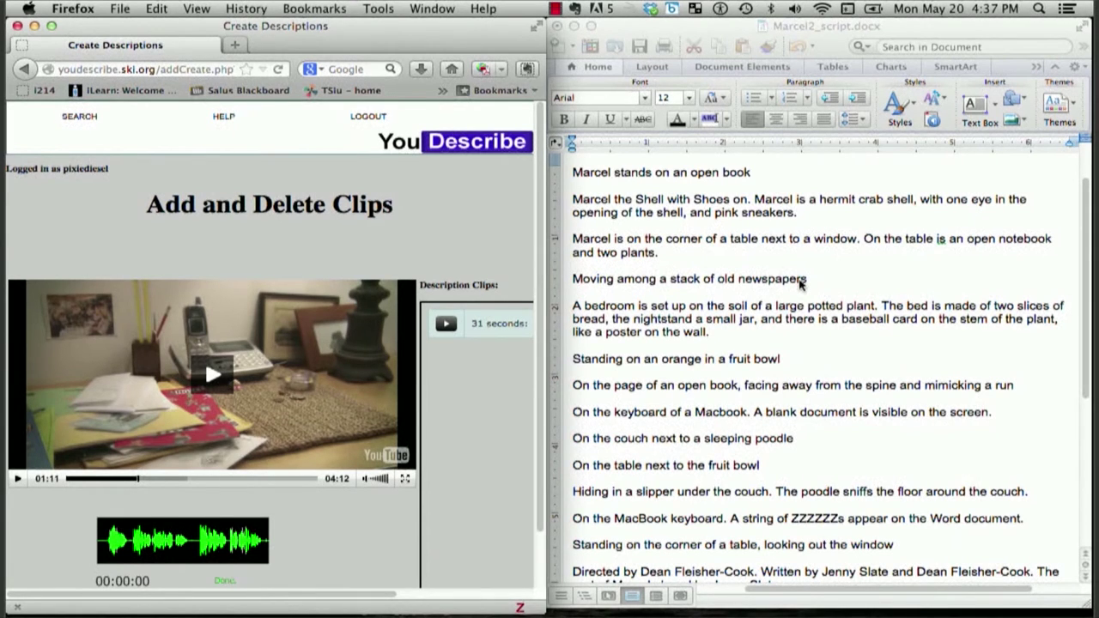
pyautogui.click(802, 281)
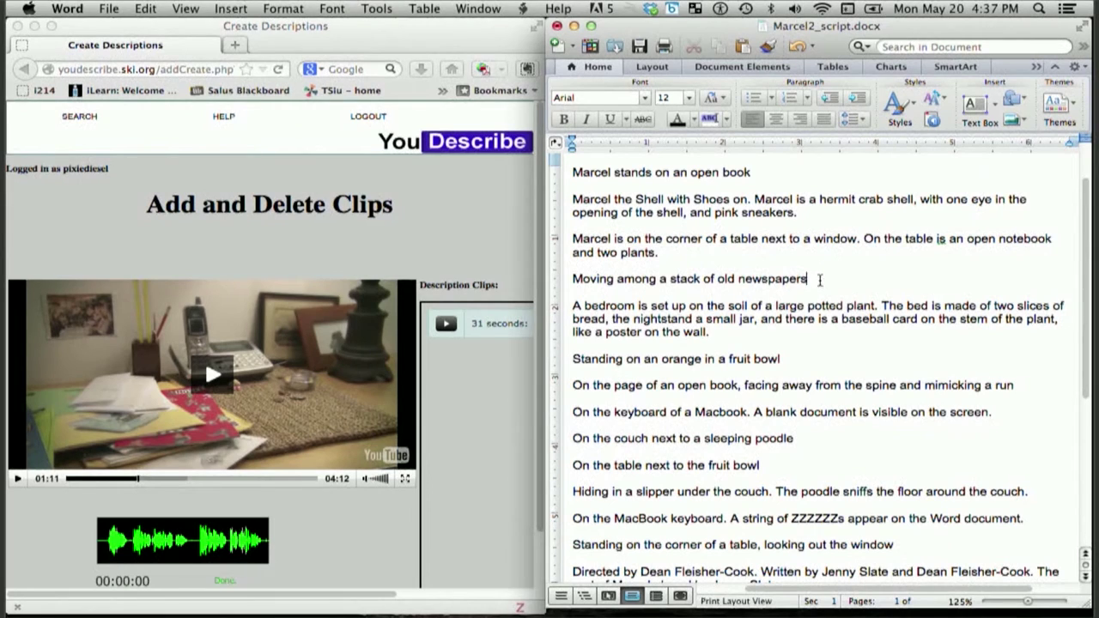
# Check the script's newspapers line, then advance the film to 1:17 on the potted-plant bedroom.
pyautogui.moveTo(820, 279); pyautogui.dragTo(574, 280)
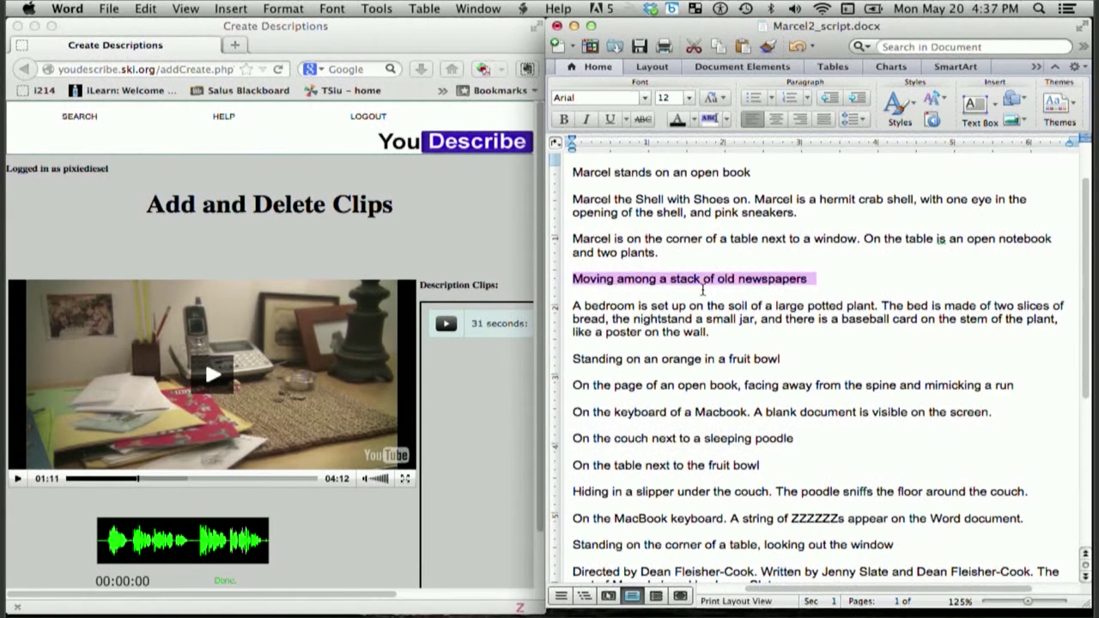
pyautogui.click(582, 305)
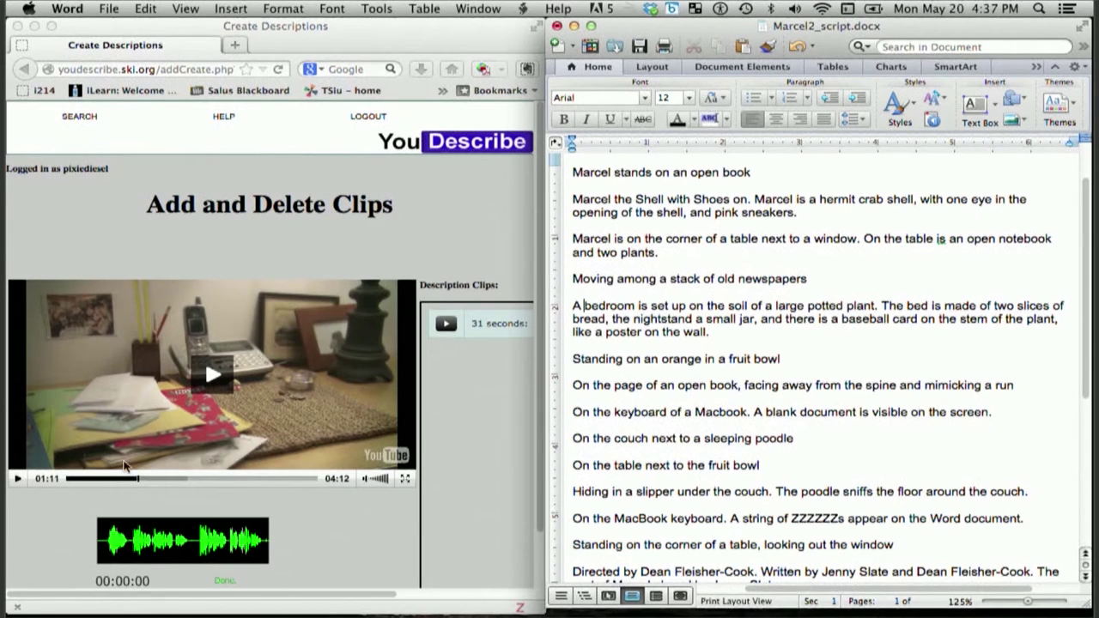
pyautogui.scroll(-2, 44, 567)
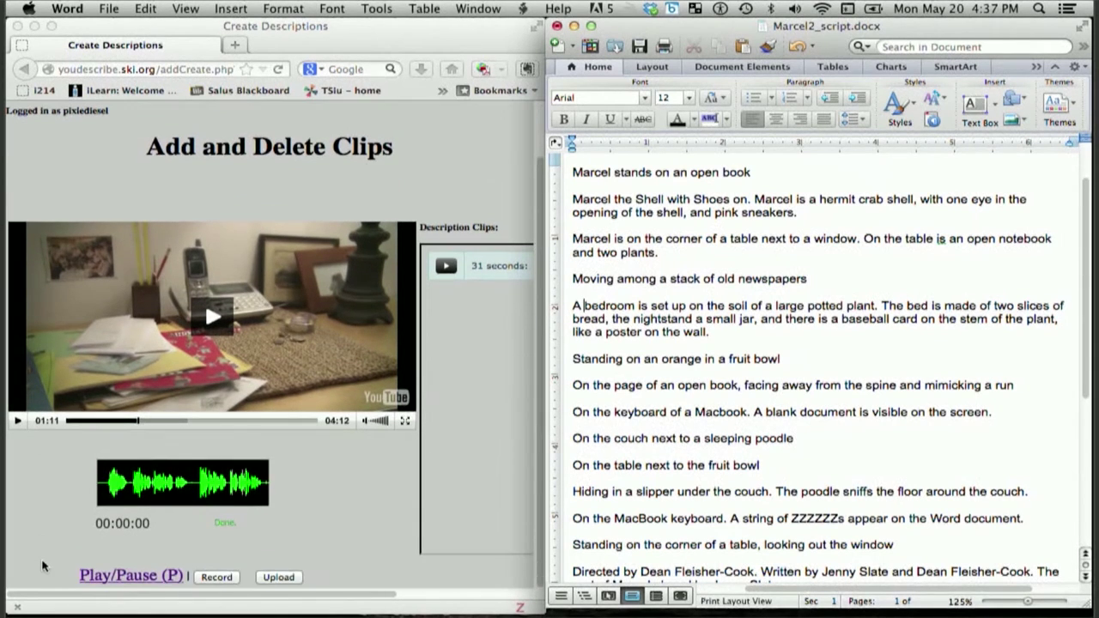
pyautogui.click(106, 581)
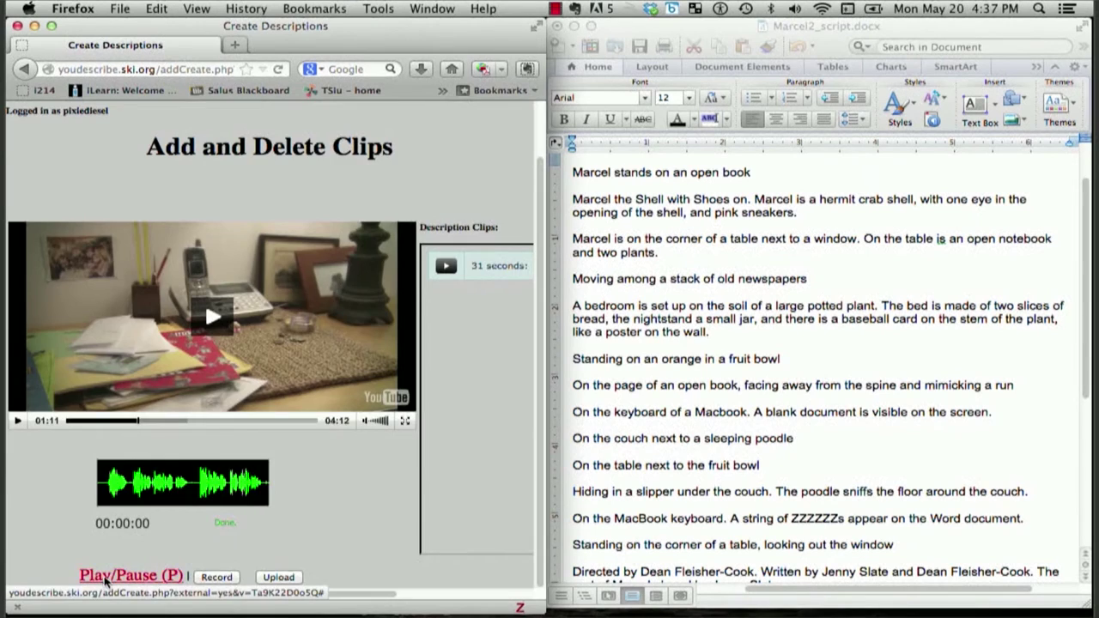
pyautogui.click(106, 581)
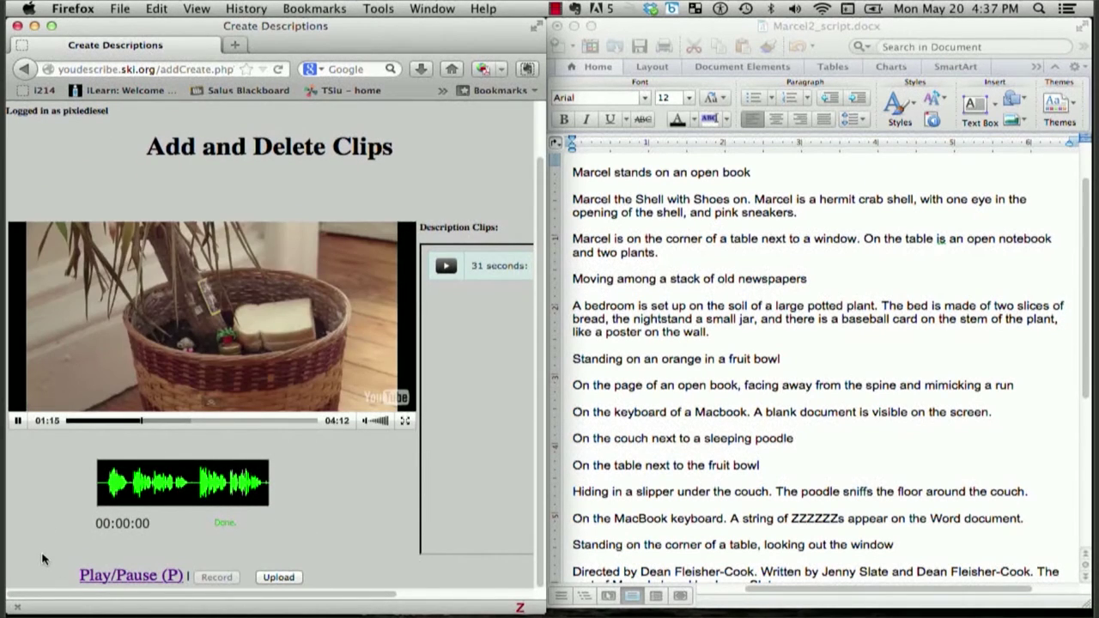
pyautogui.click(97, 576)
pyautogui.scroll(-2, 30, 566)
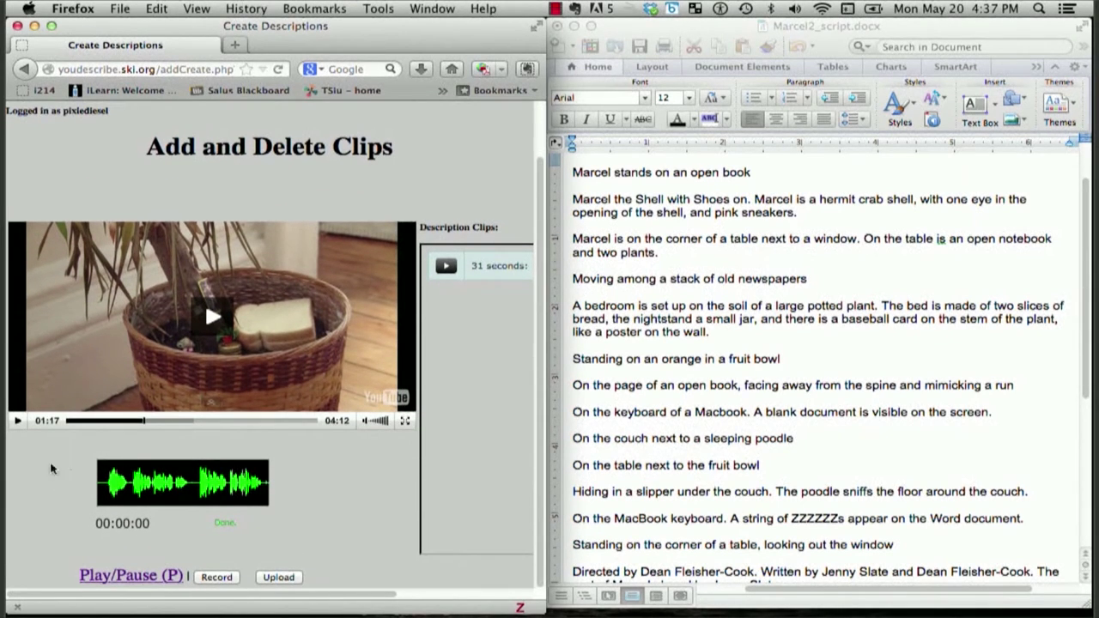
# Rewind to 1:06, pause at 1:14 beside the telephone, and start recording the second description.
pyautogui.click(131, 421)
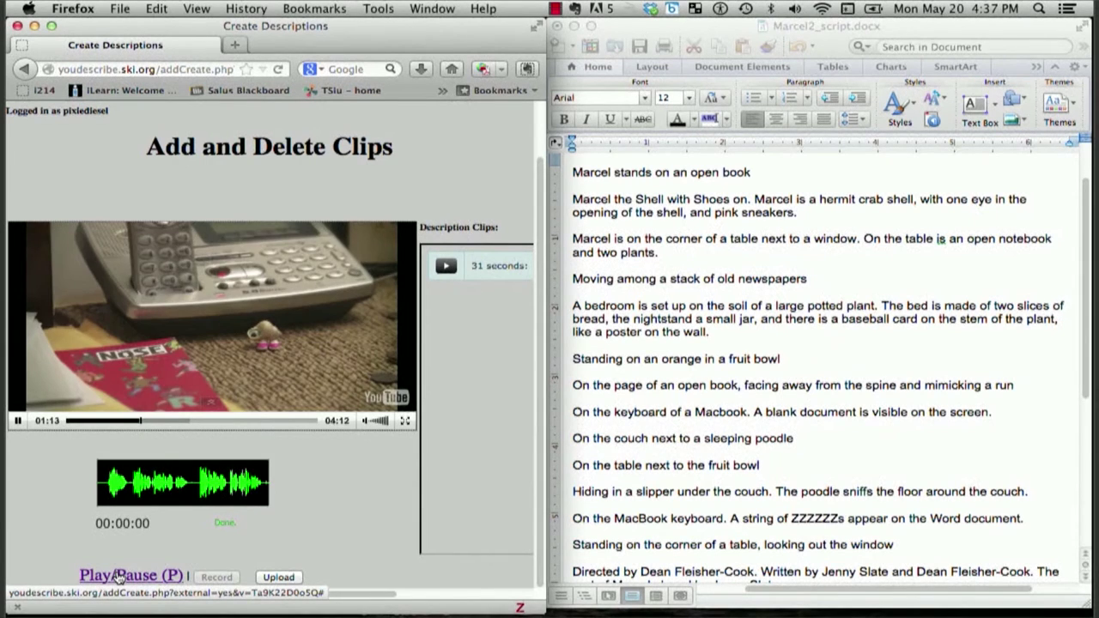
pyautogui.click(118, 576)
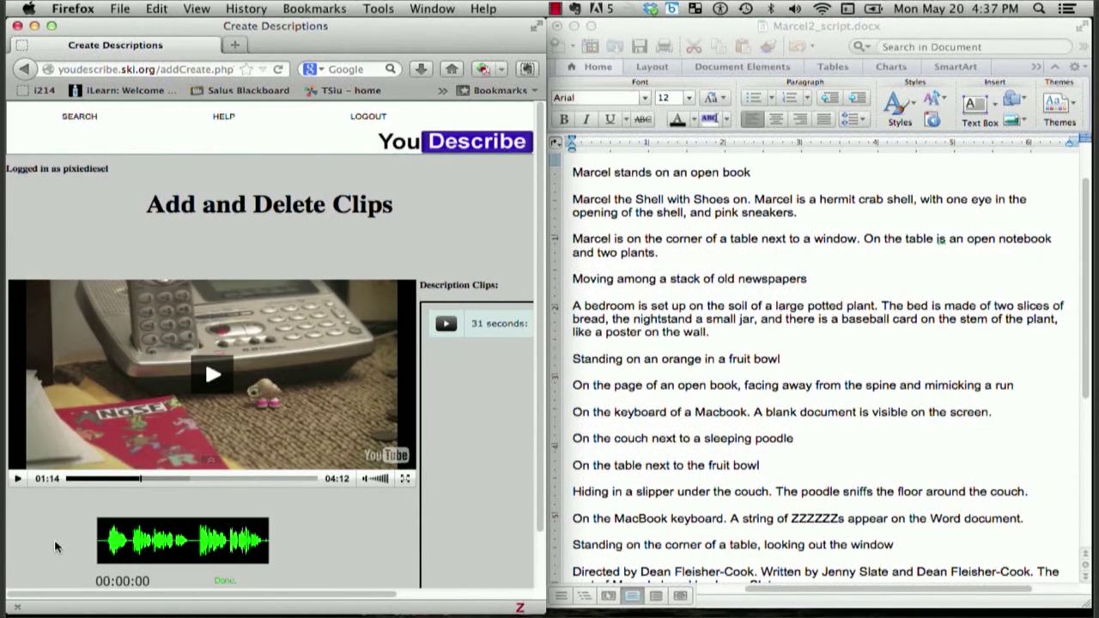
pyautogui.scroll(-2, 54, 546)
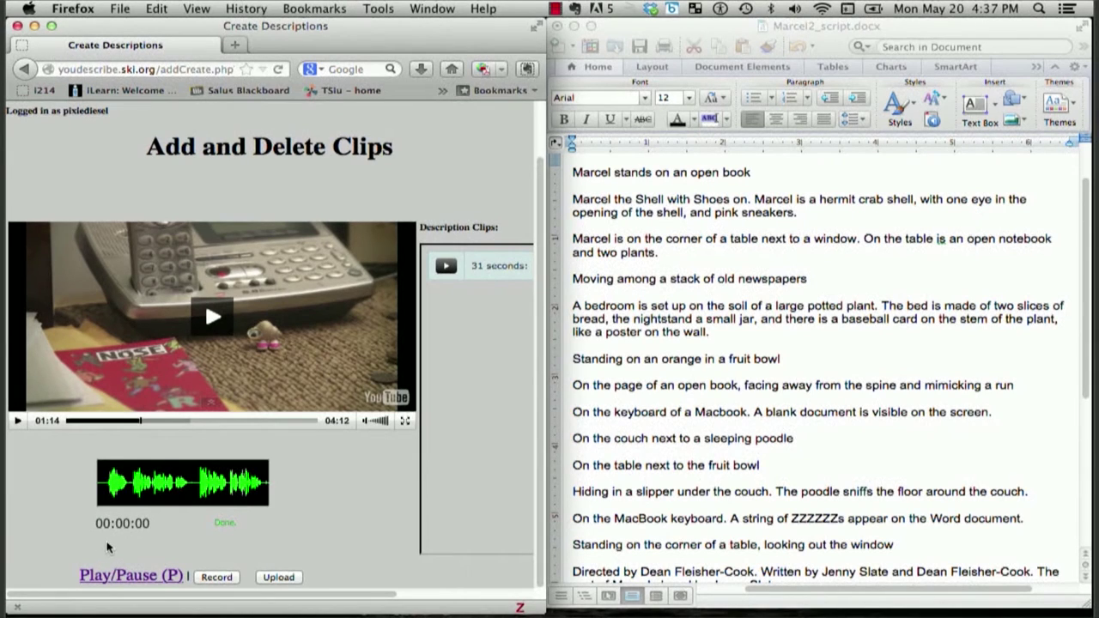
pyautogui.click(222, 577)
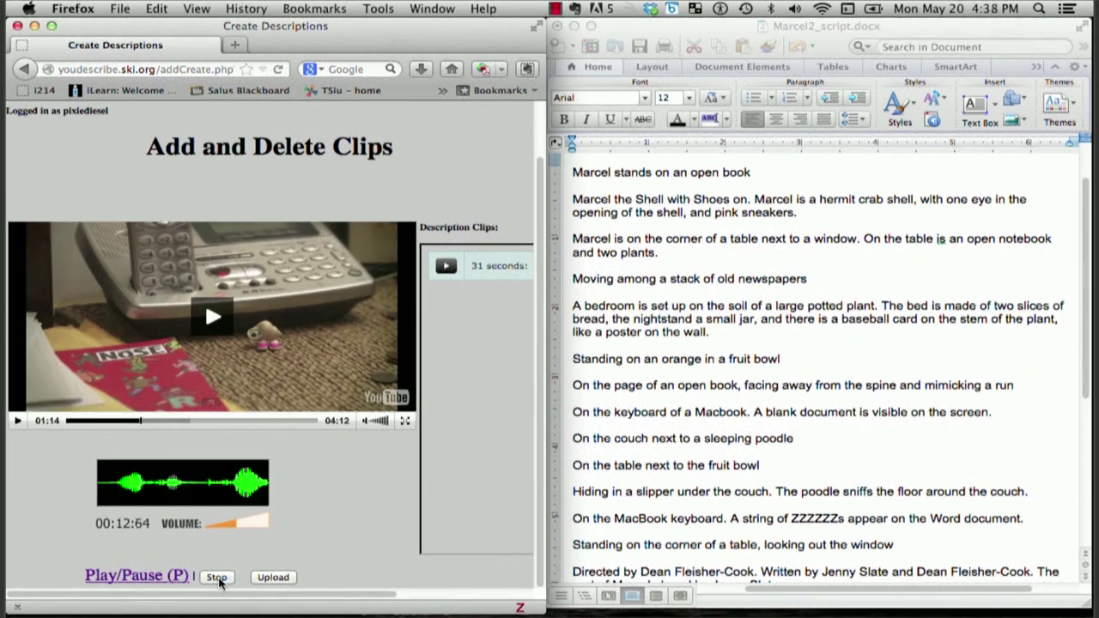
# Finish and upload the 74-second description clip, then resume the film from 1:14.
pyautogui.click(218, 578)
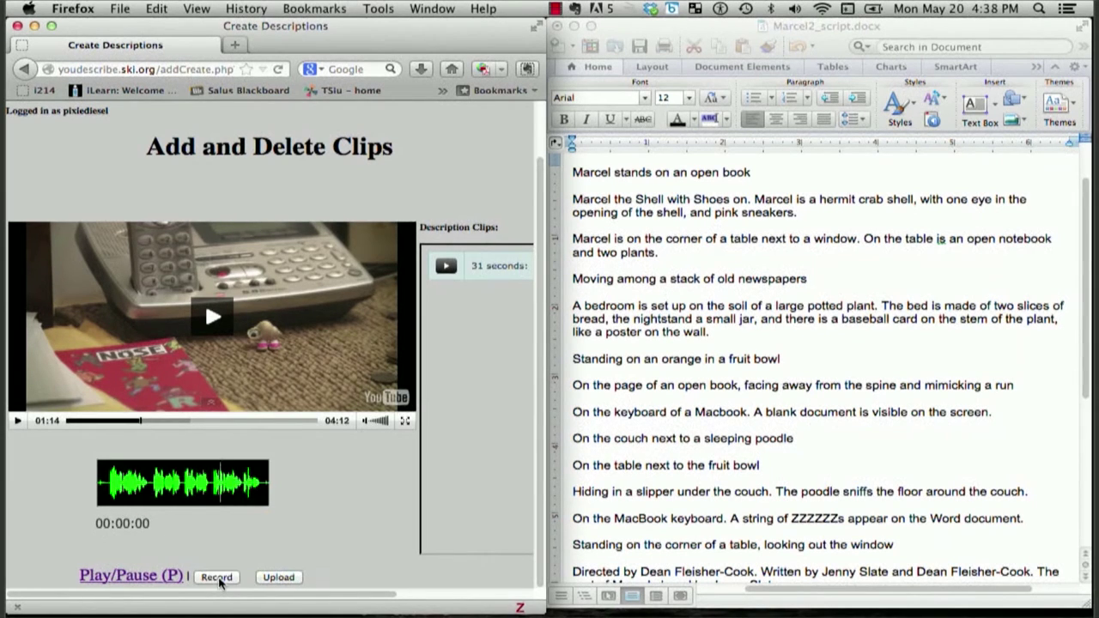
pyautogui.click(285, 580)
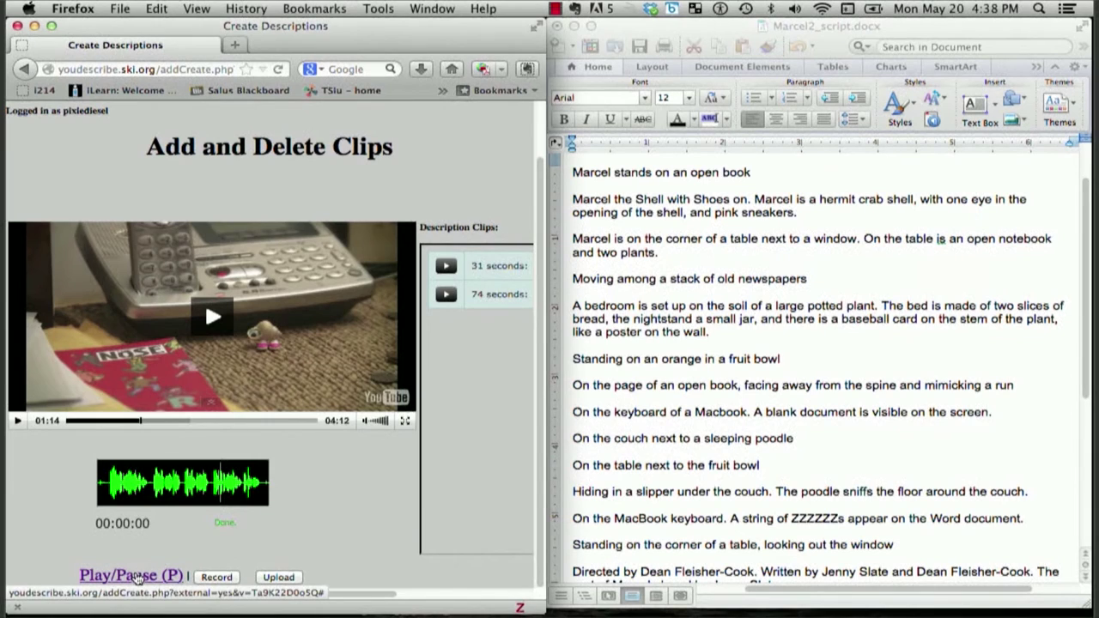
pyautogui.click(111, 577)
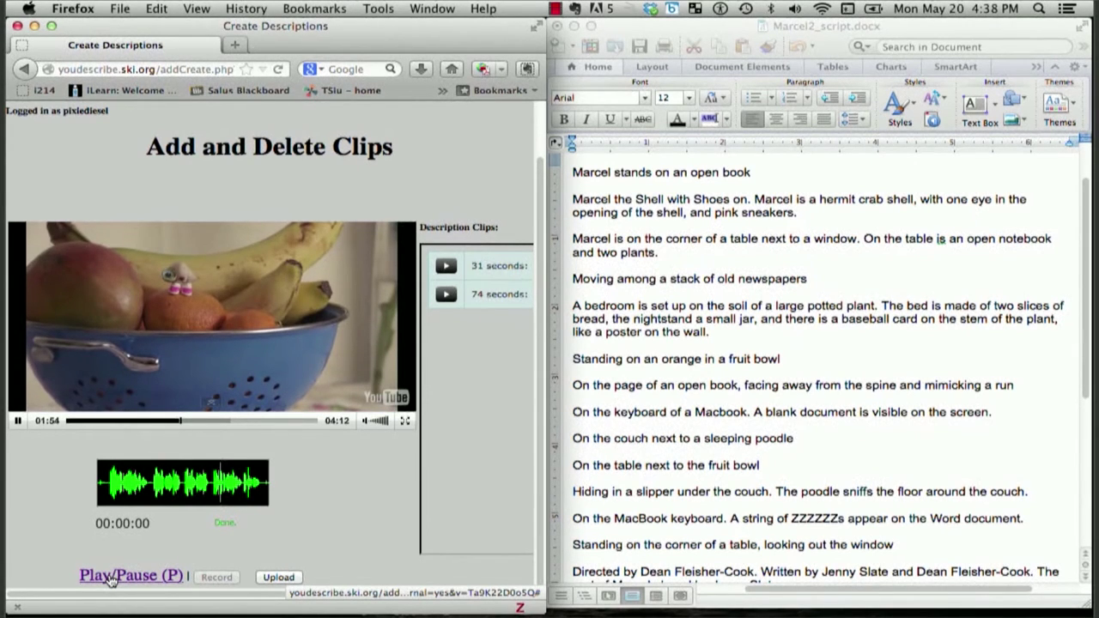
# Pause the film at 1:55 on Marcel atop an orange and scroll the script down.
pyautogui.click(110, 577)
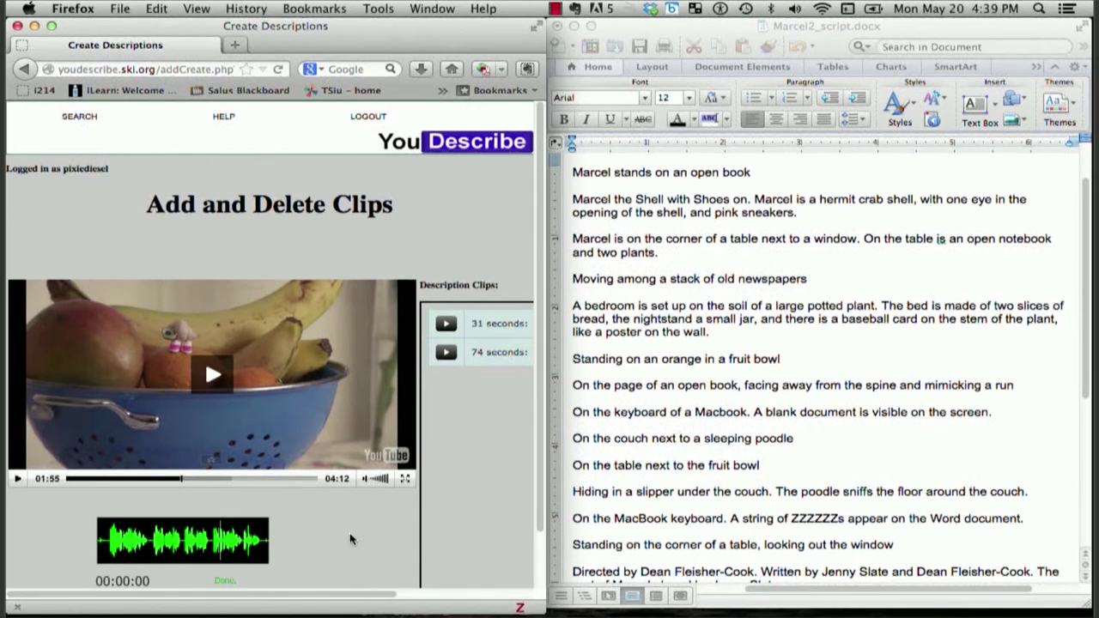
pyautogui.scroll(-2, 370, 550)
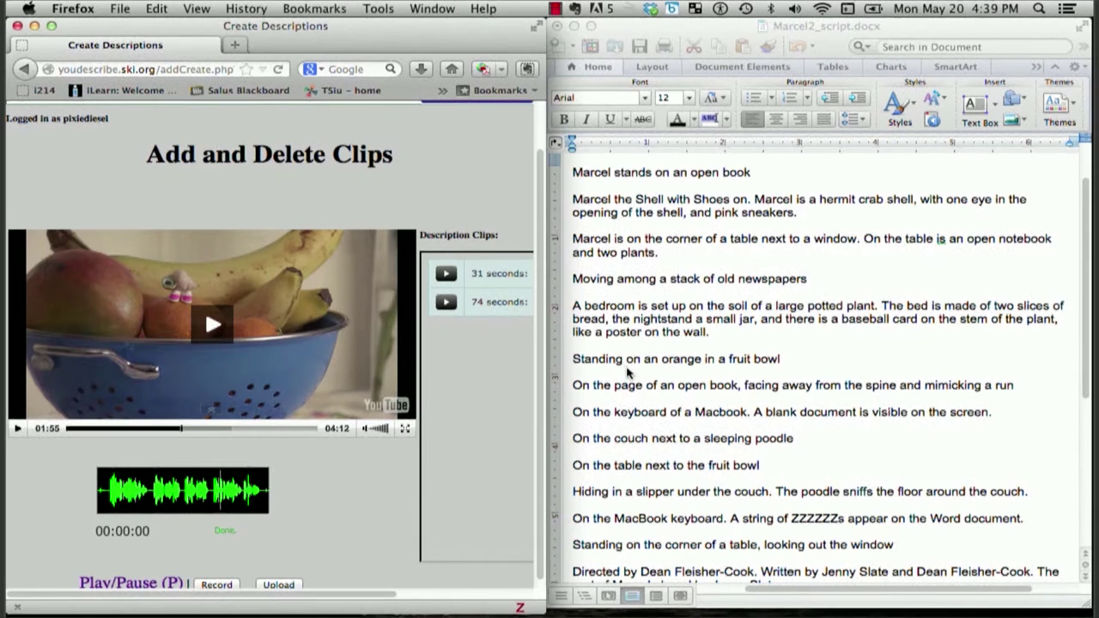
pyautogui.scroll(-3, 635, 378)
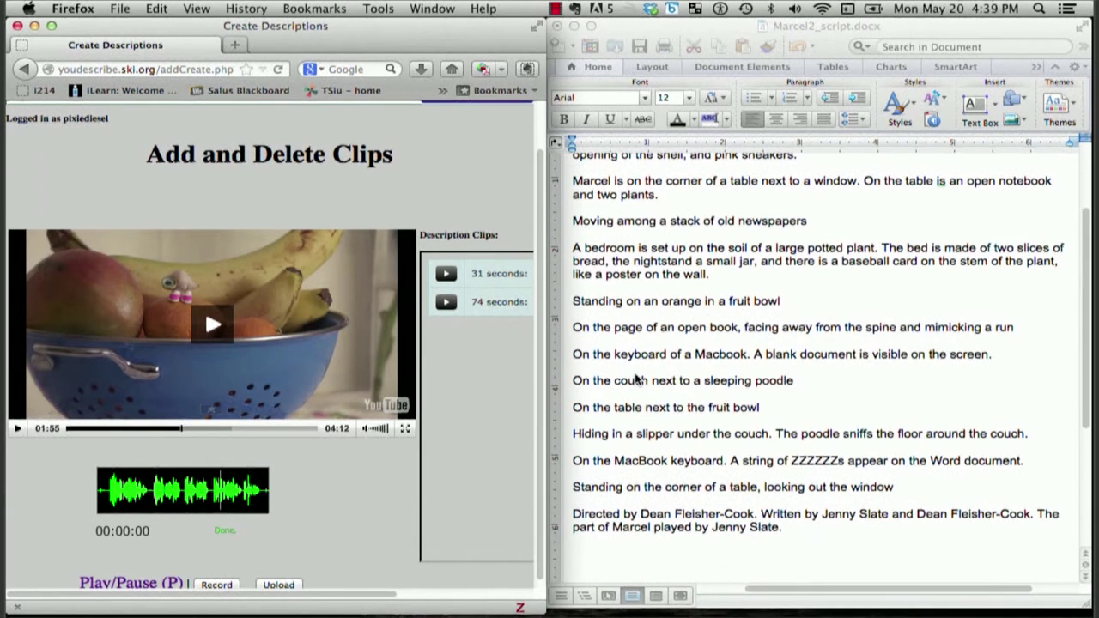
pyautogui.scroll(-1, 343, 519)
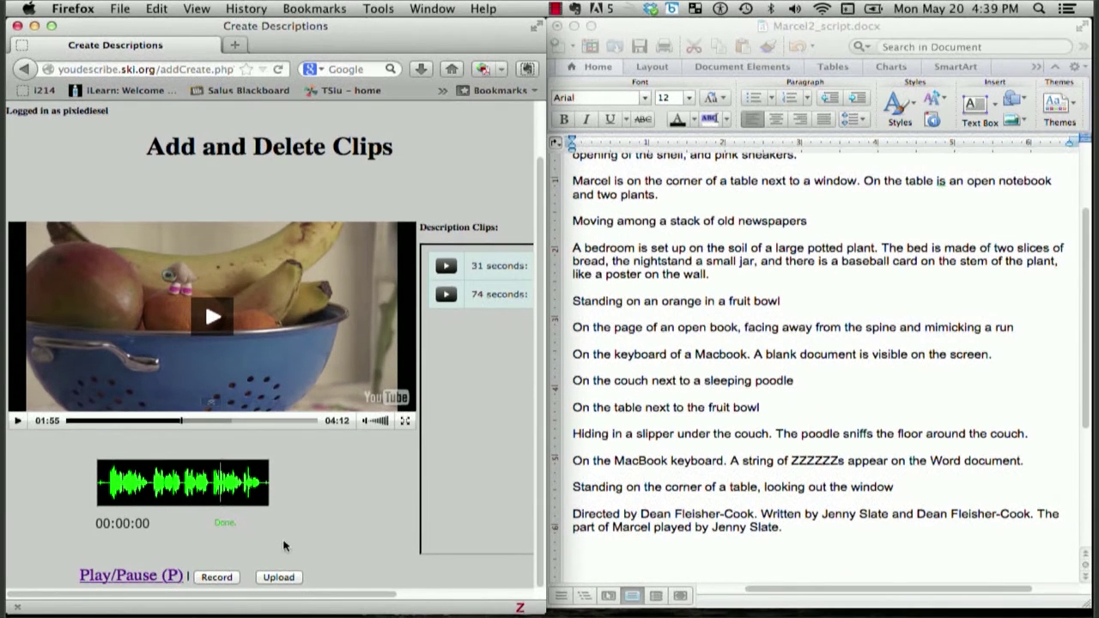
# Record and upload the fruit-bowl description as a 116-second clip, then resume playback.
pyautogui.click(219, 577)
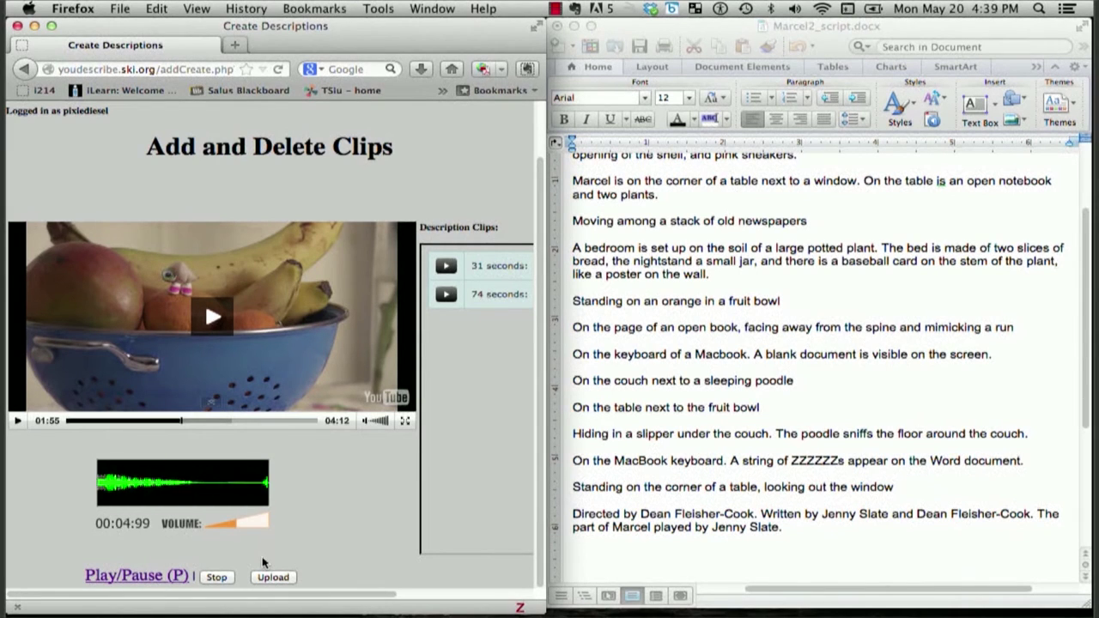
pyautogui.click(218, 578)
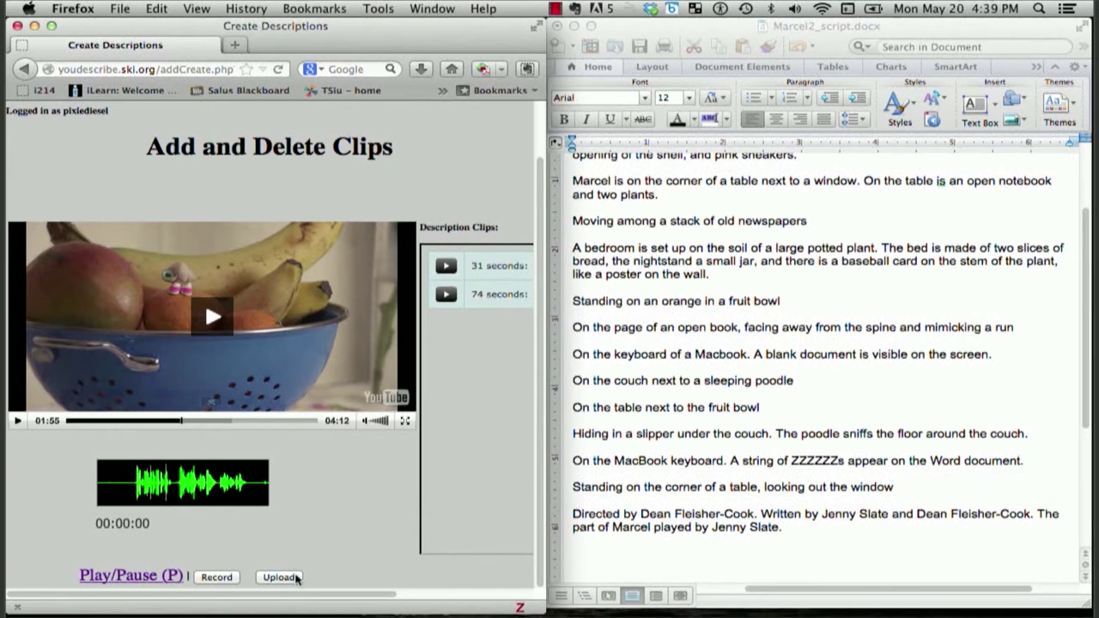
pyautogui.click(292, 578)
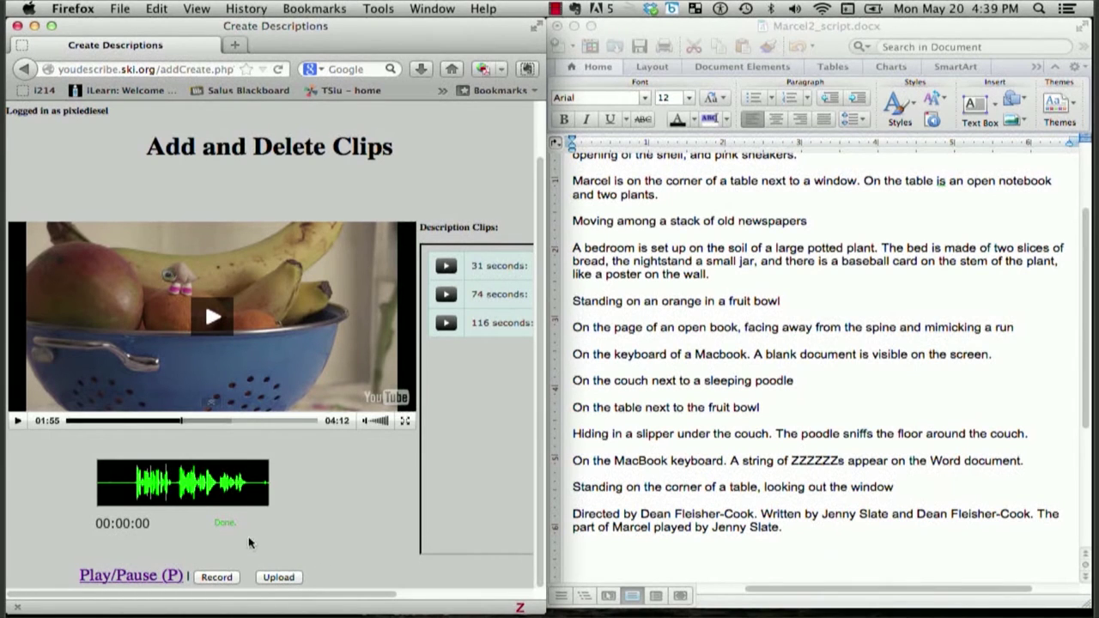
pyautogui.click(125, 577)
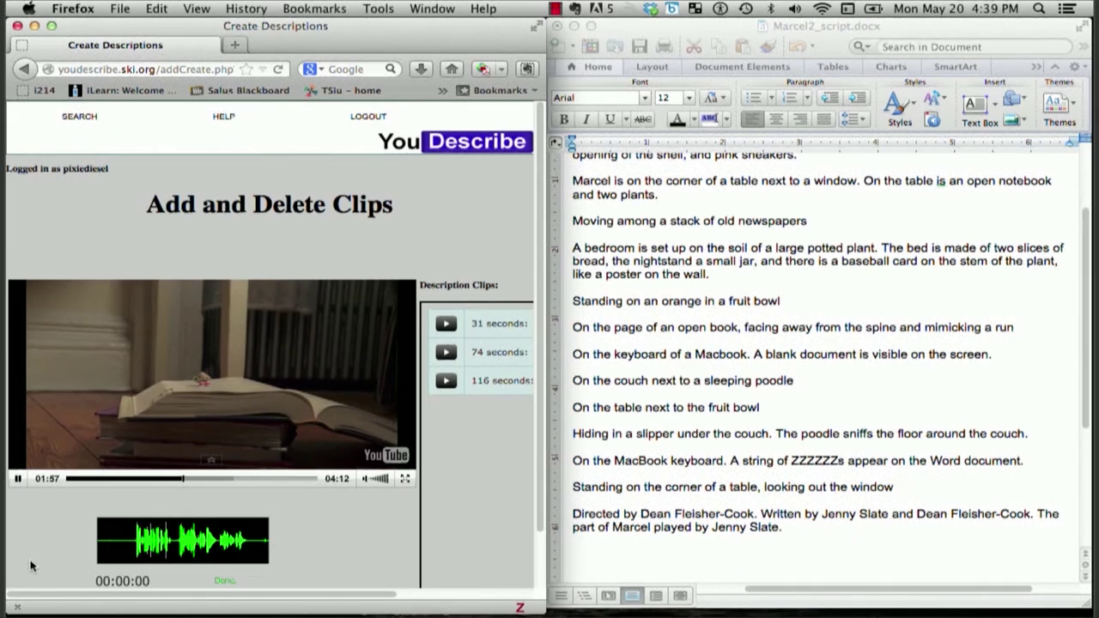
# Rewind from 2:09 to about 1:58 and pause at 2:05 on Marcel at the laptop keyboard.
pyautogui.scroll(-3, 34, 564)
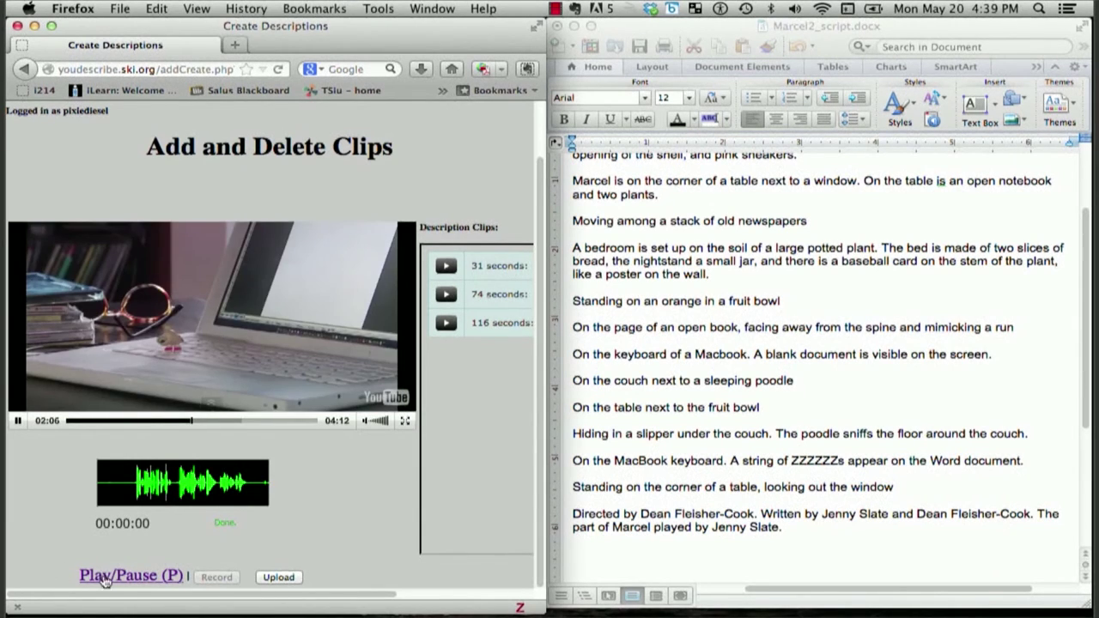
pyautogui.click(155, 579)
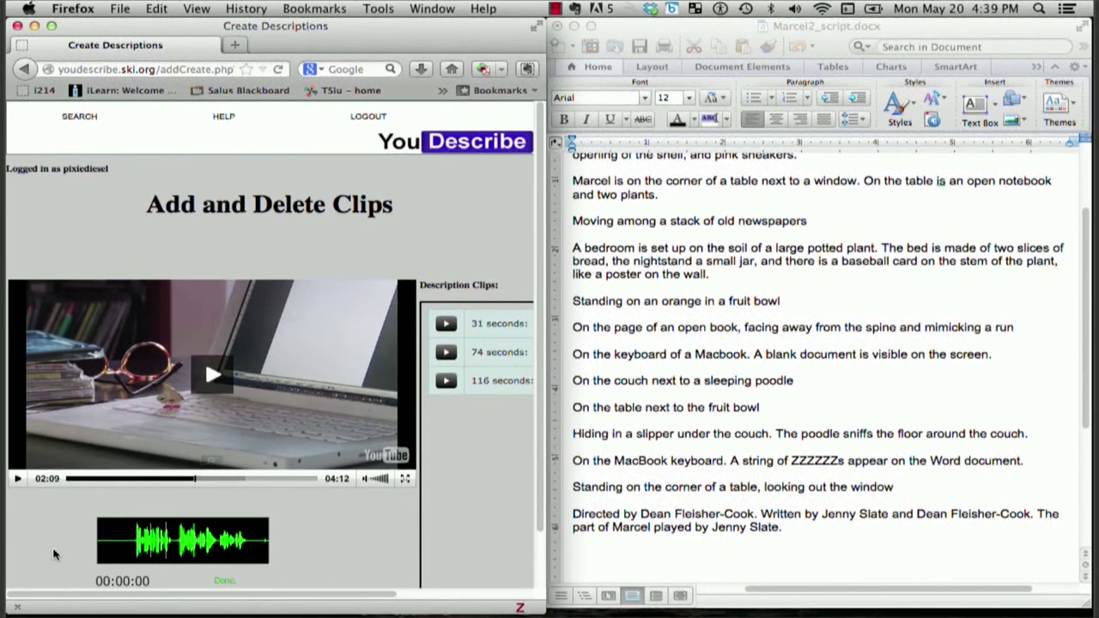
pyautogui.scroll(-2, 53, 553)
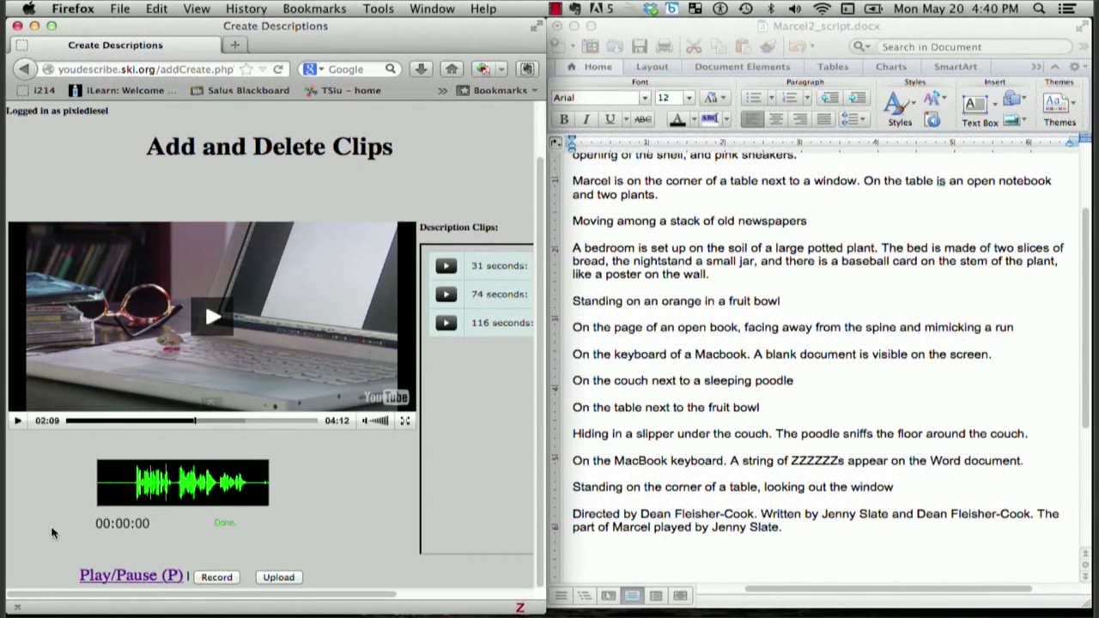
pyautogui.click(184, 424)
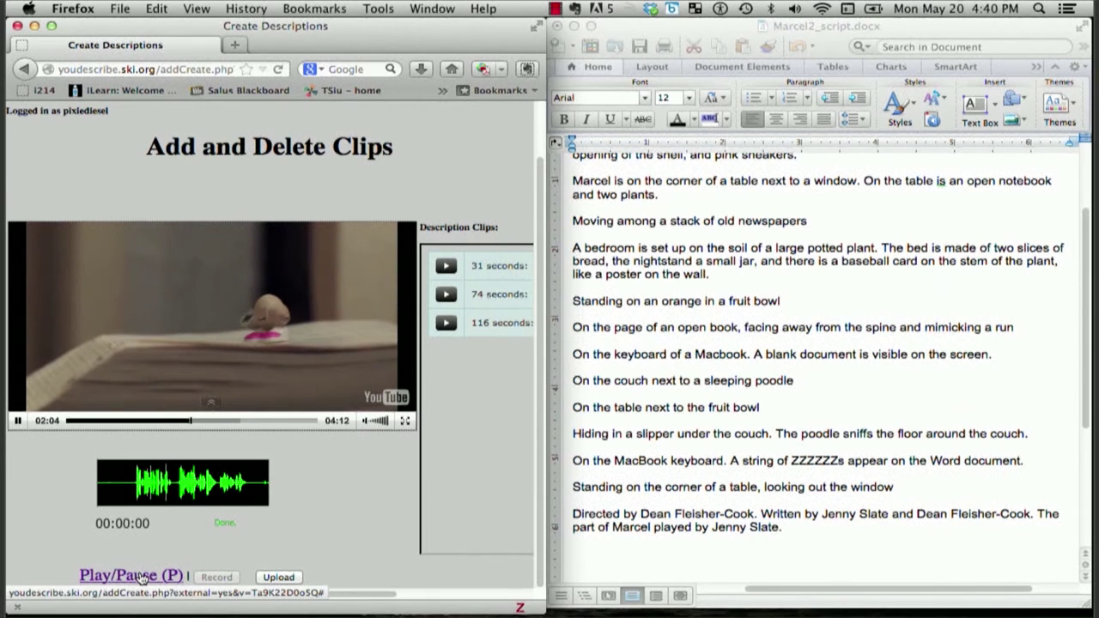
pyautogui.click(142, 576)
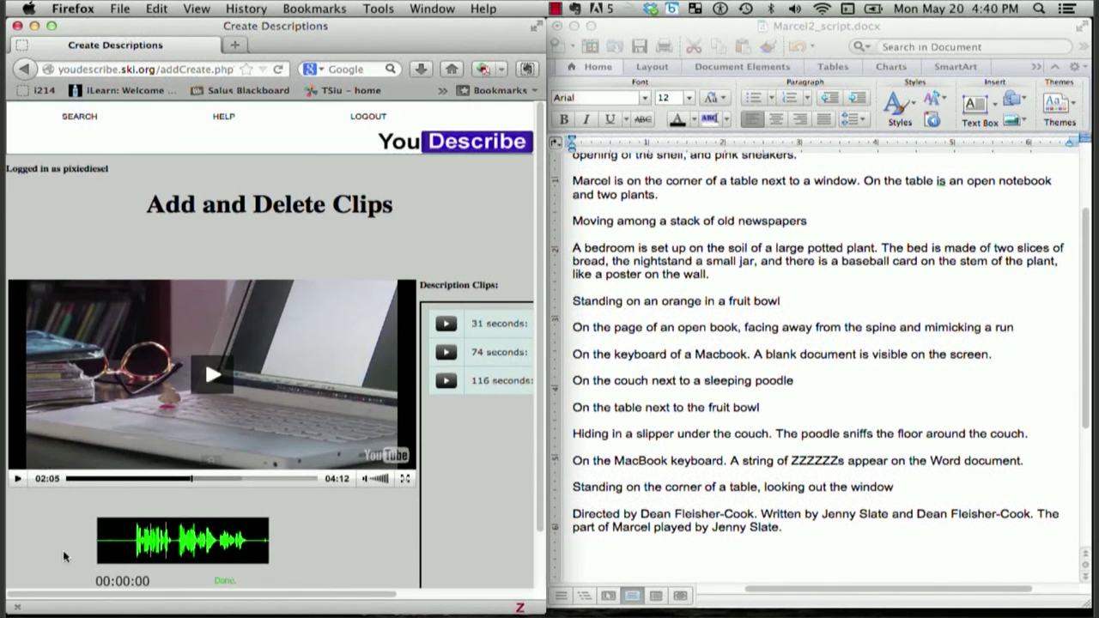
pyautogui.scroll(-2, 60, 556)
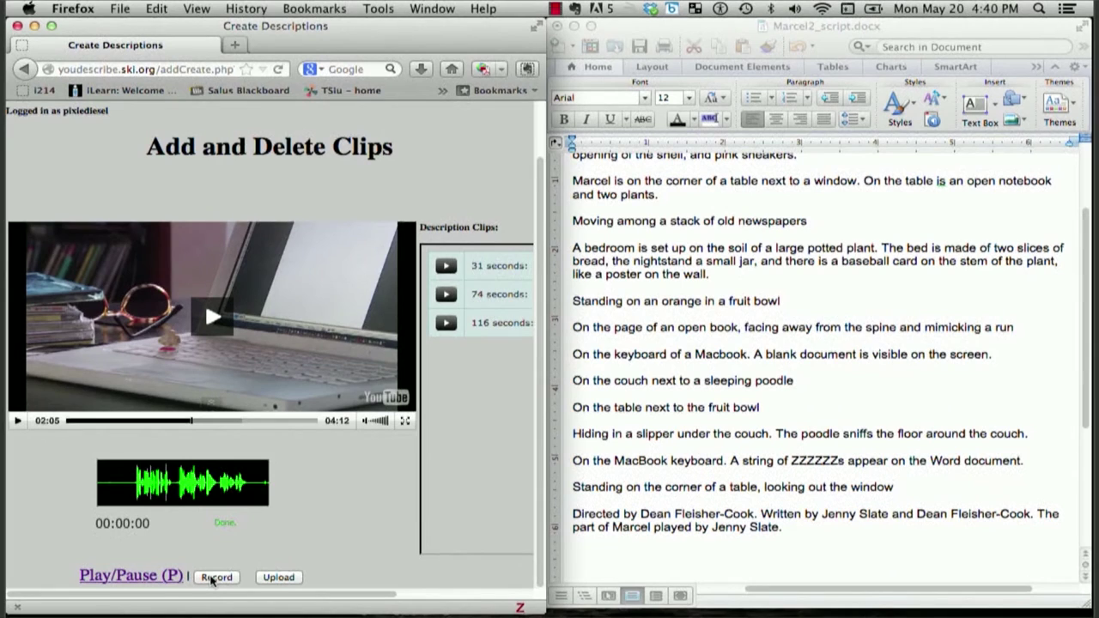
# Record and upload a fourth description clip at 126 seconds.
pyautogui.click(214, 576)
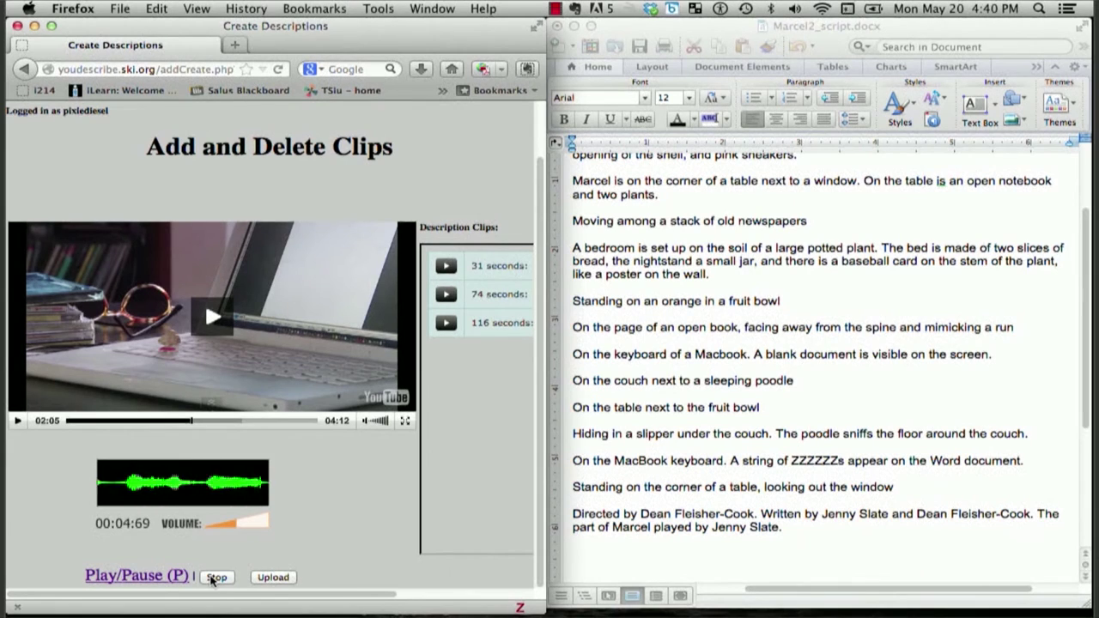
pyautogui.click(214, 577)
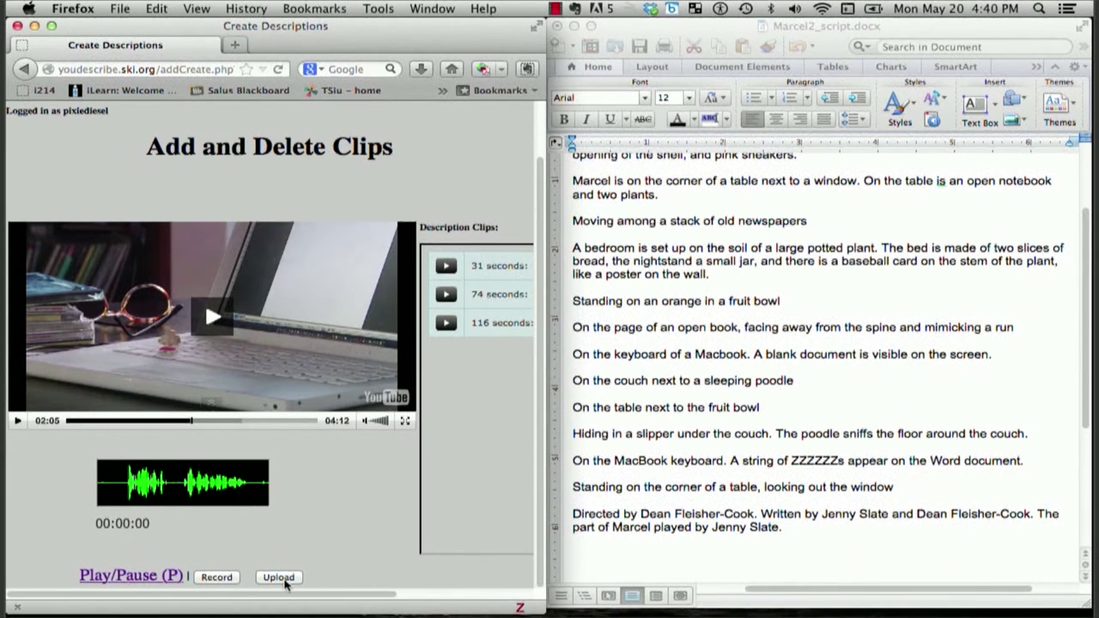
pyautogui.click(284, 581)
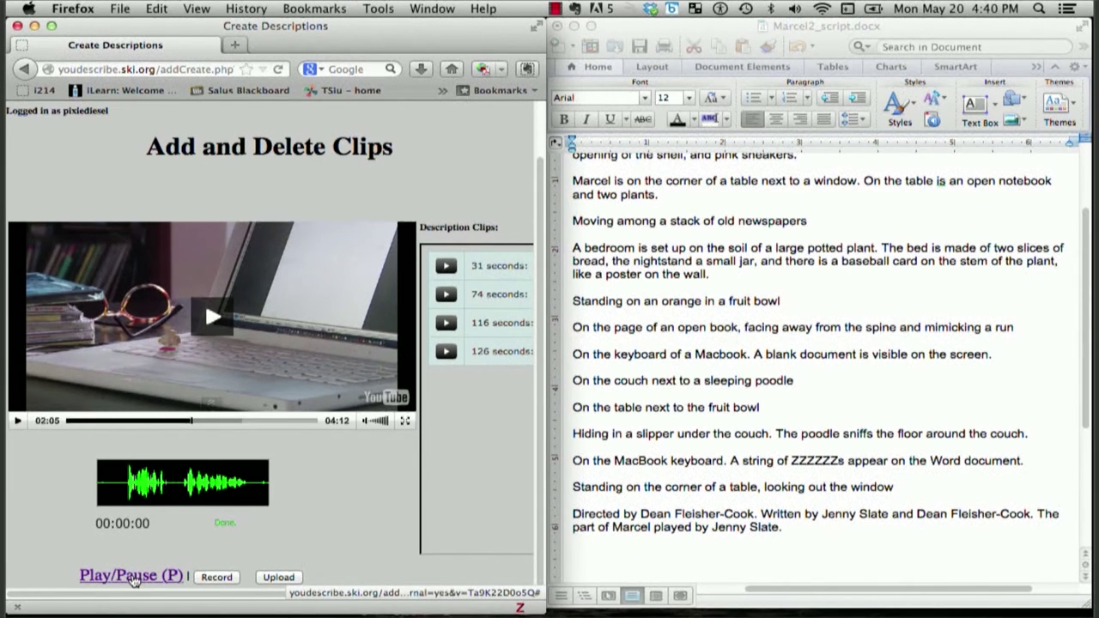
# Replay the laptop-keyboard scene, stepping back with P, until paused exactly at 2:20.
pyautogui.click(132, 576)
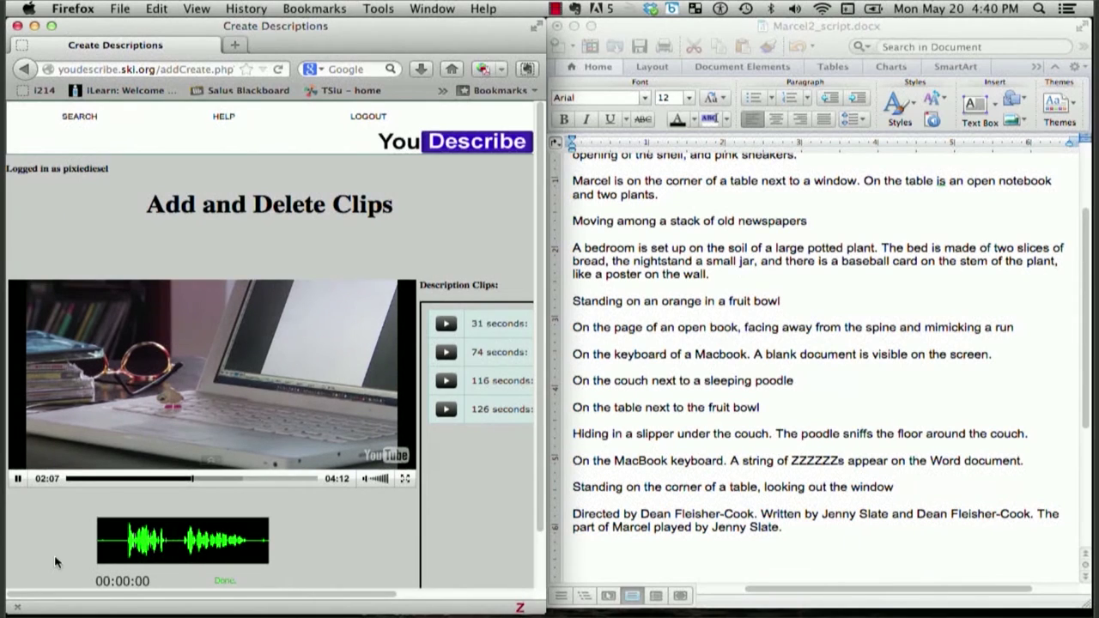
pyautogui.scroll(-2, 54, 557)
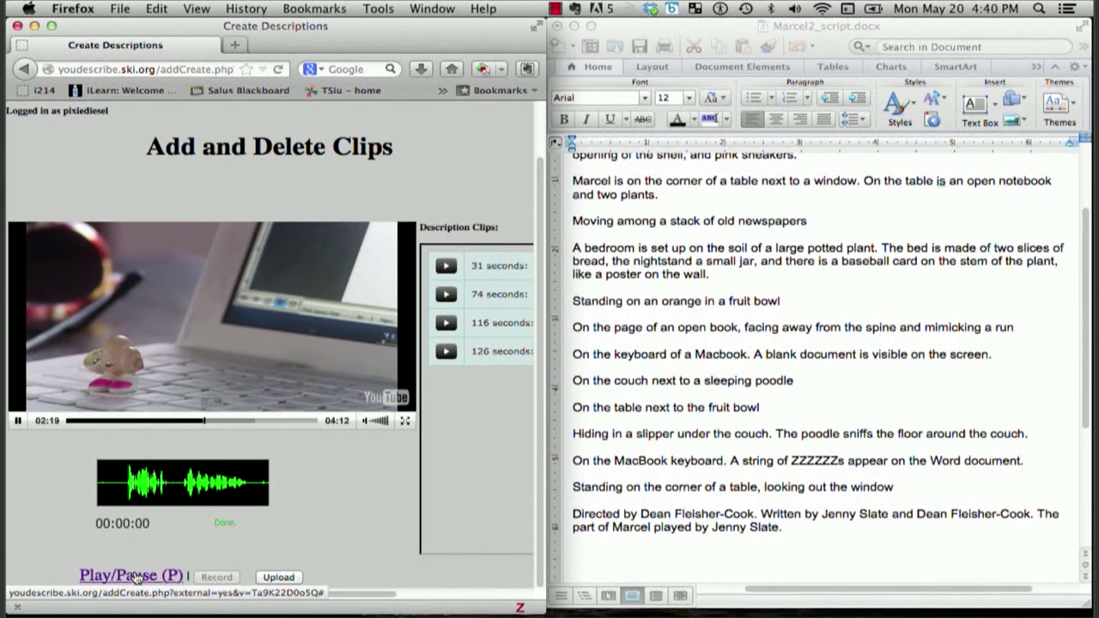
pyautogui.click(135, 577)
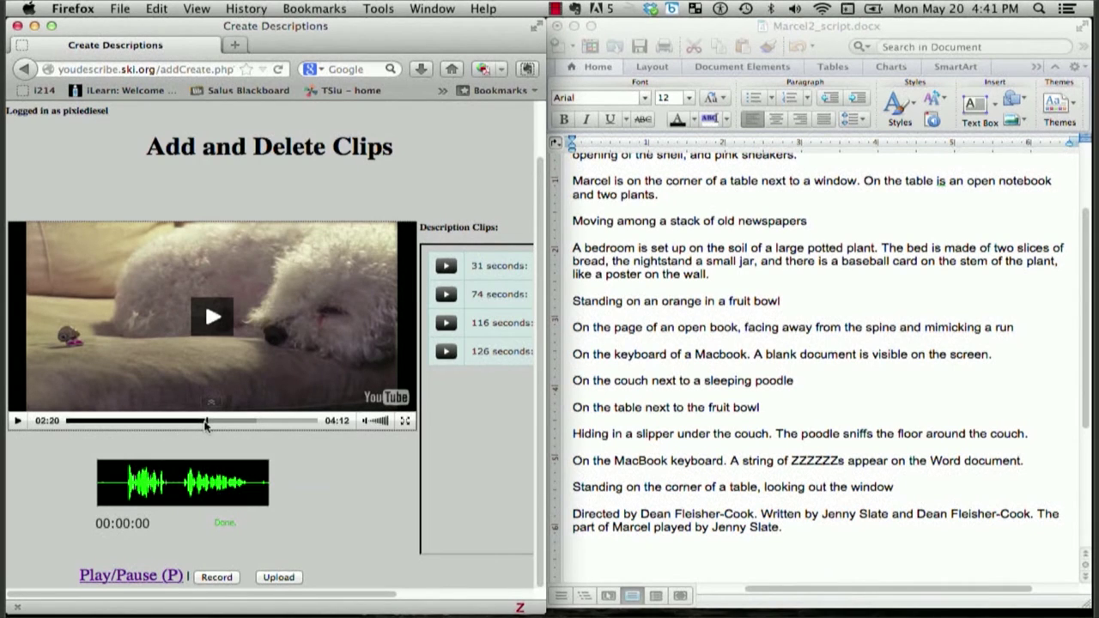
pyautogui.press('p')
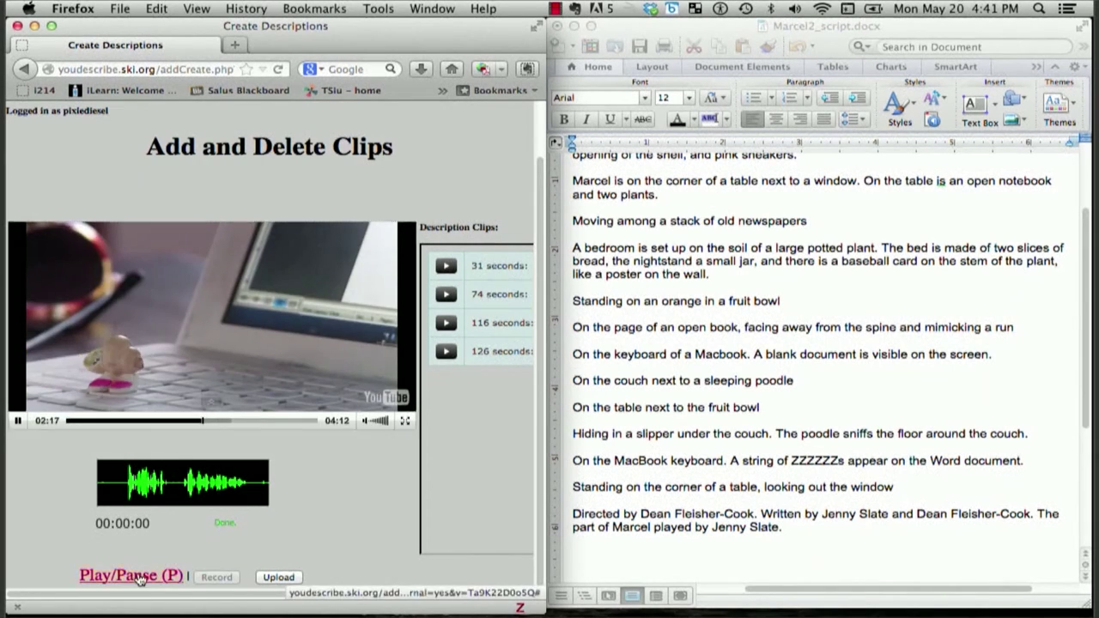
pyautogui.click(137, 576)
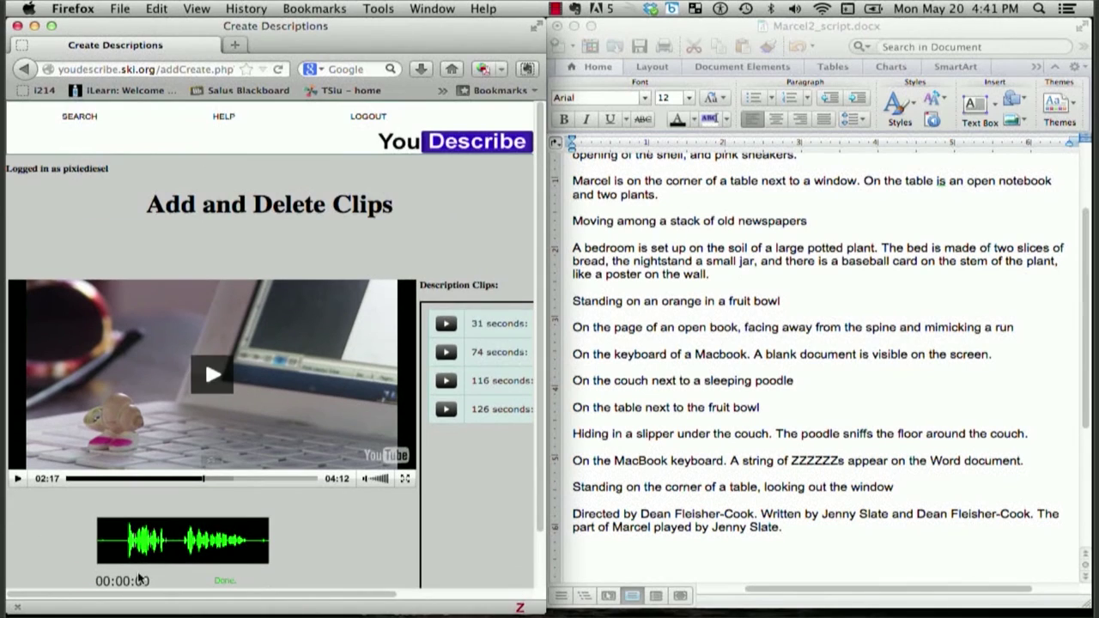
pyautogui.scroll(-3, 10, 552)
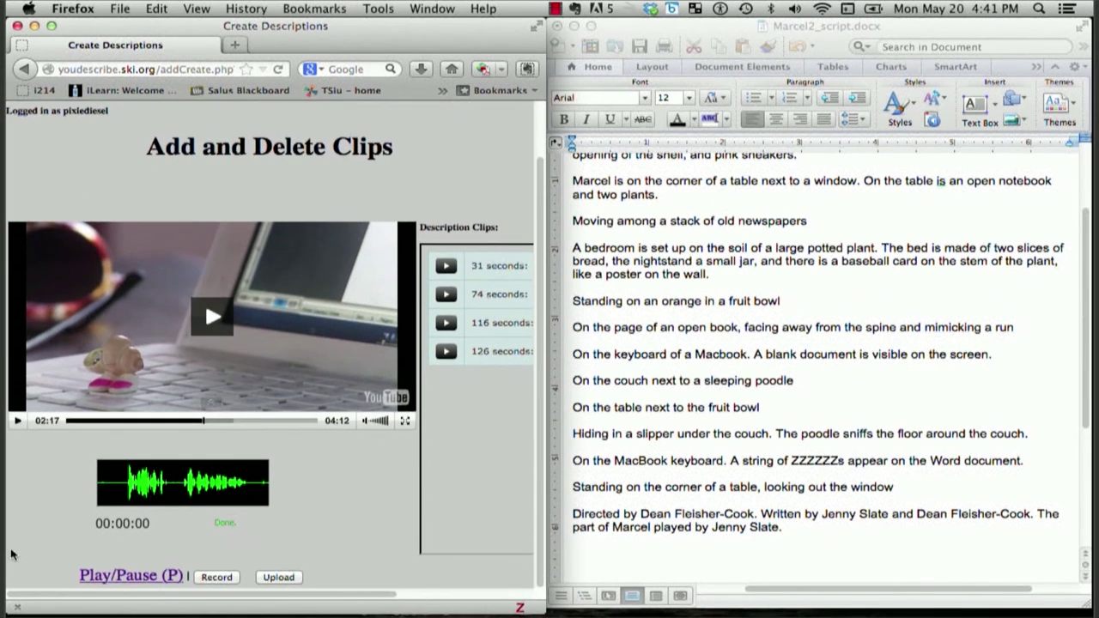
pyautogui.click(101, 580)
pyautogui.scroll(-3, 101, 580)
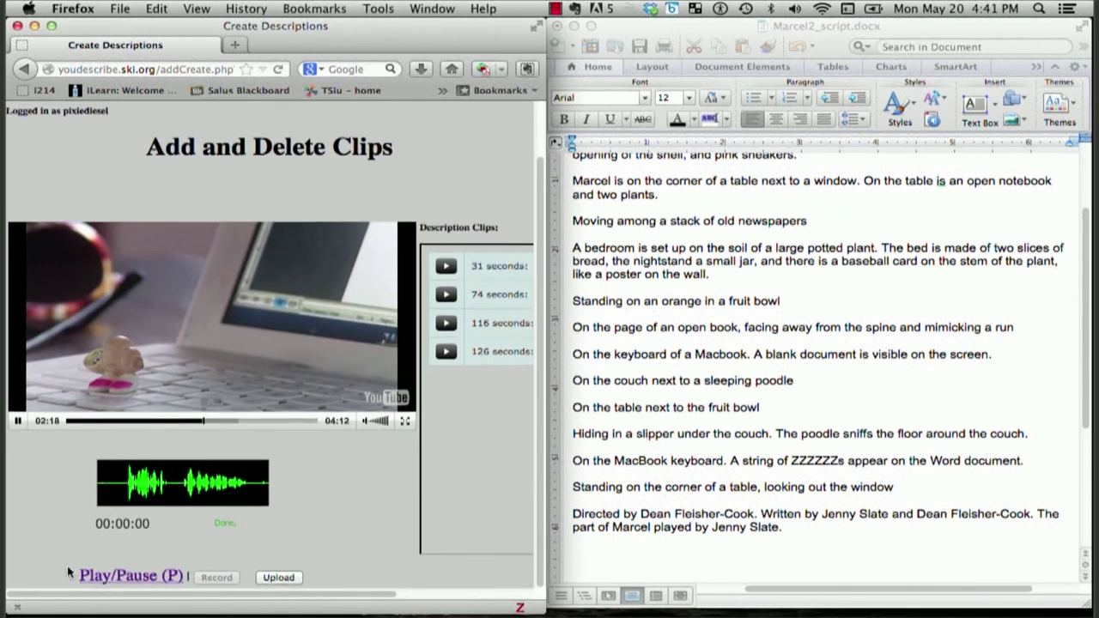
pyautogui.click(101, 579)
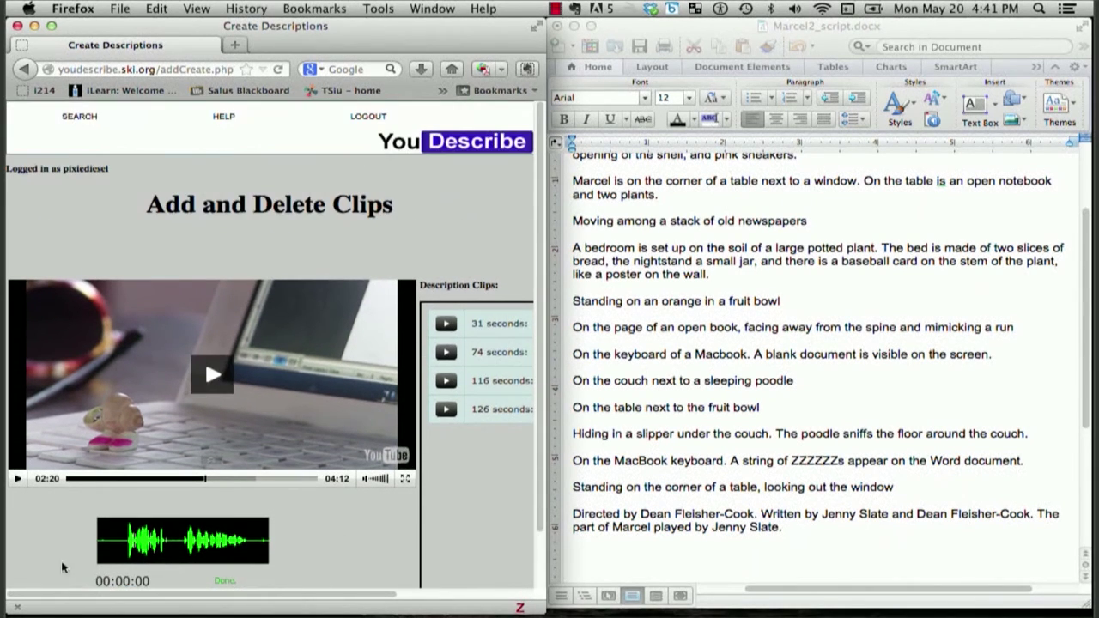
pyautogui.scroll(-3, 32, 545)
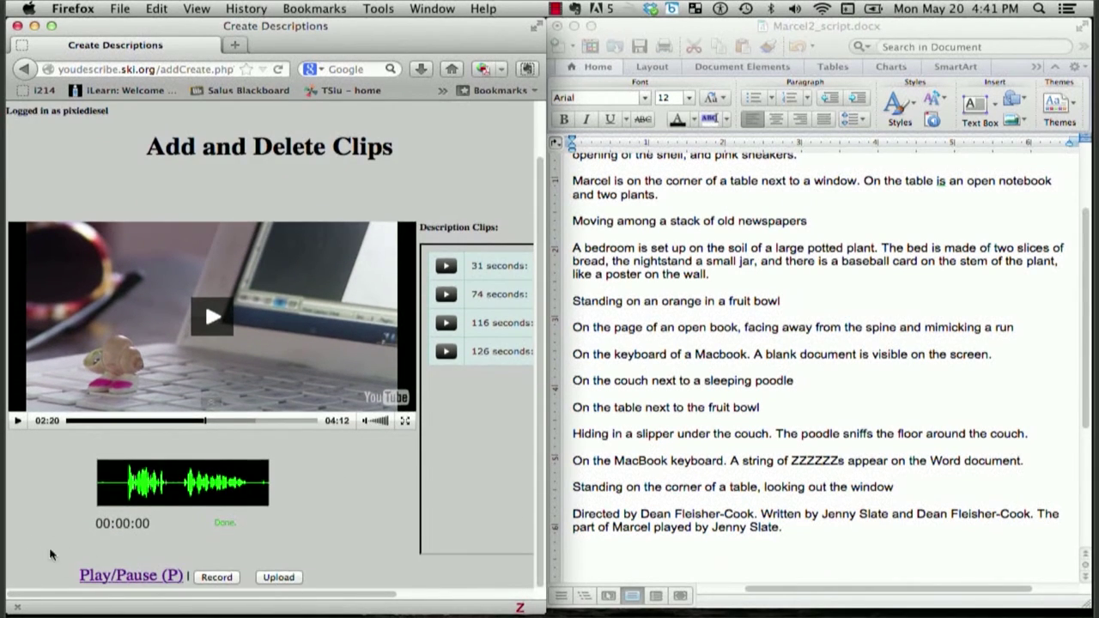
# Record and upload a fifth description clip at 140 seconds, then maximise Firefox.
pyautogui.click(215, 577)
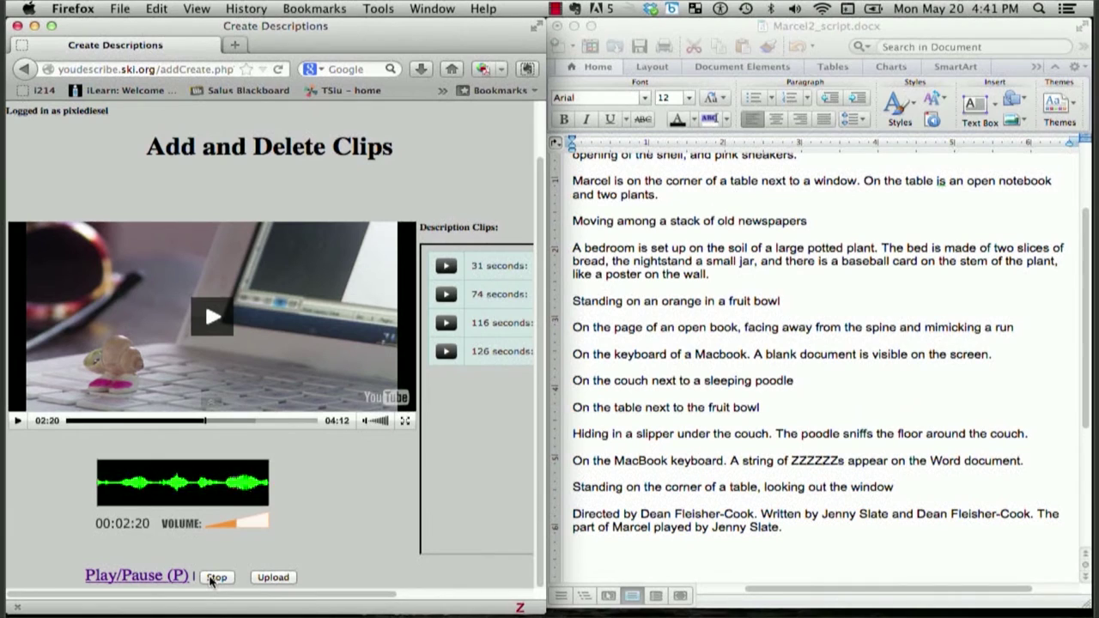
pyautogui.click(215, 578)
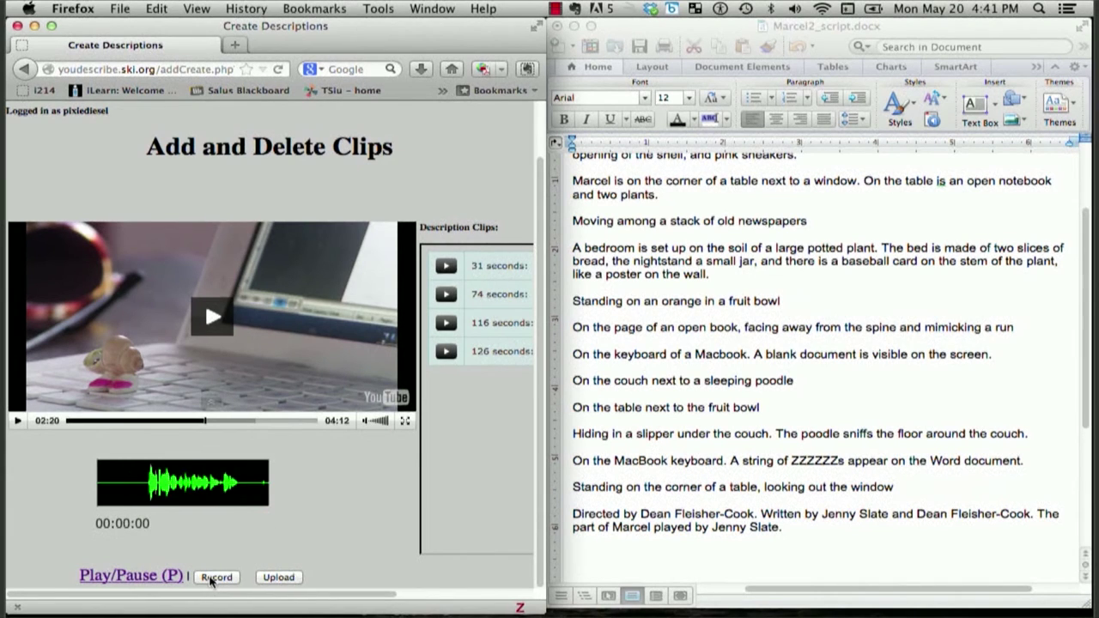
pyautogui.click(280, 579)
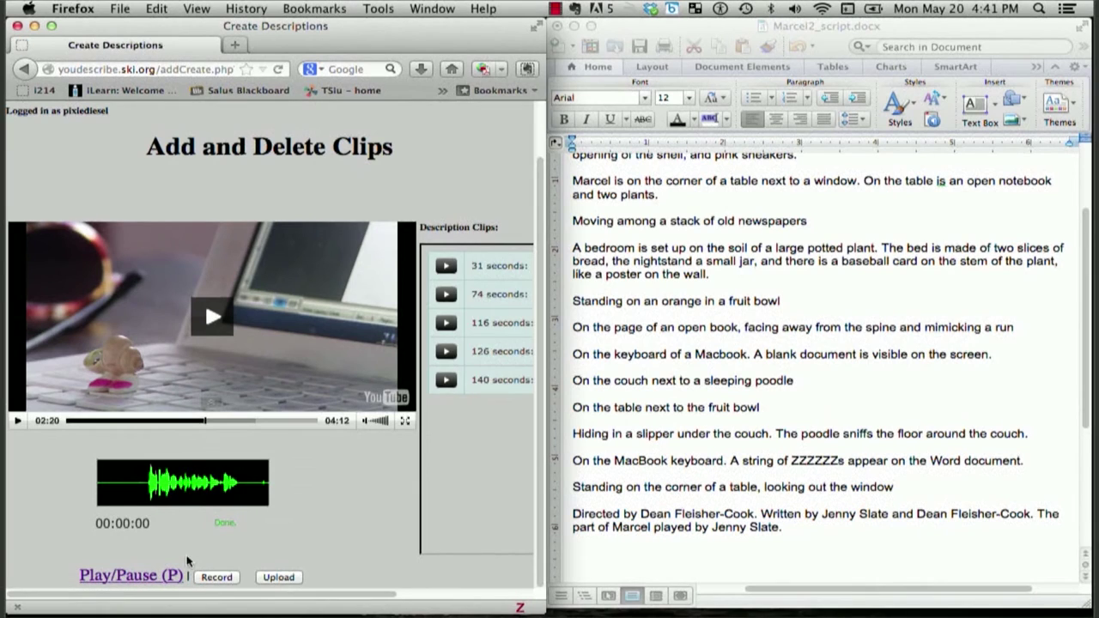
pyautogui.click(51, 25)
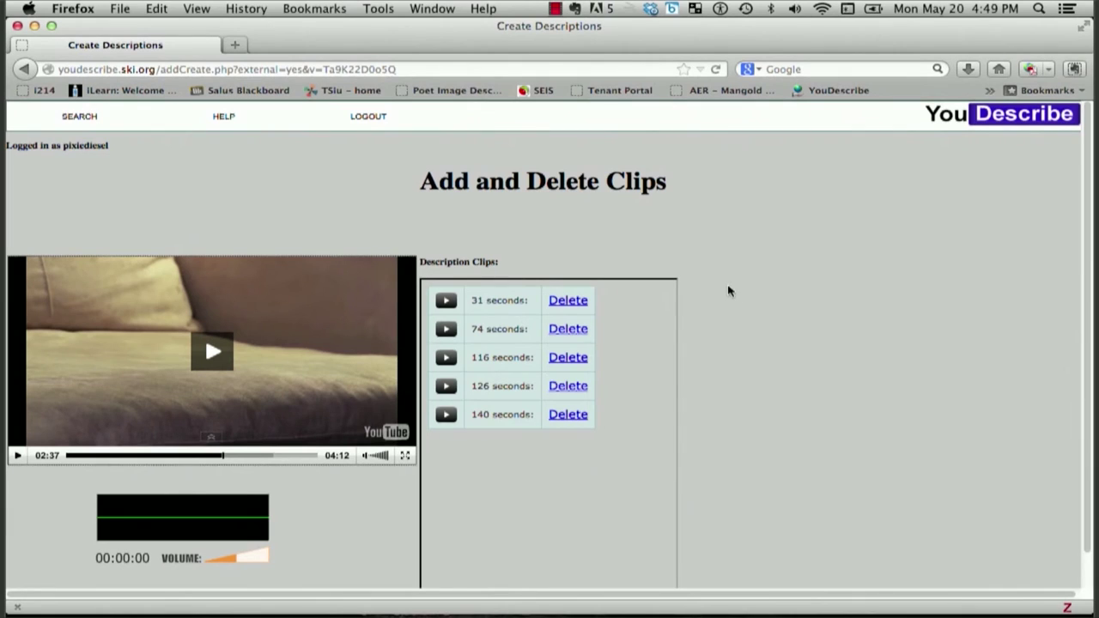
# Go back to the 'marcel the shell' search results.
pyautogui.click(26, 70)
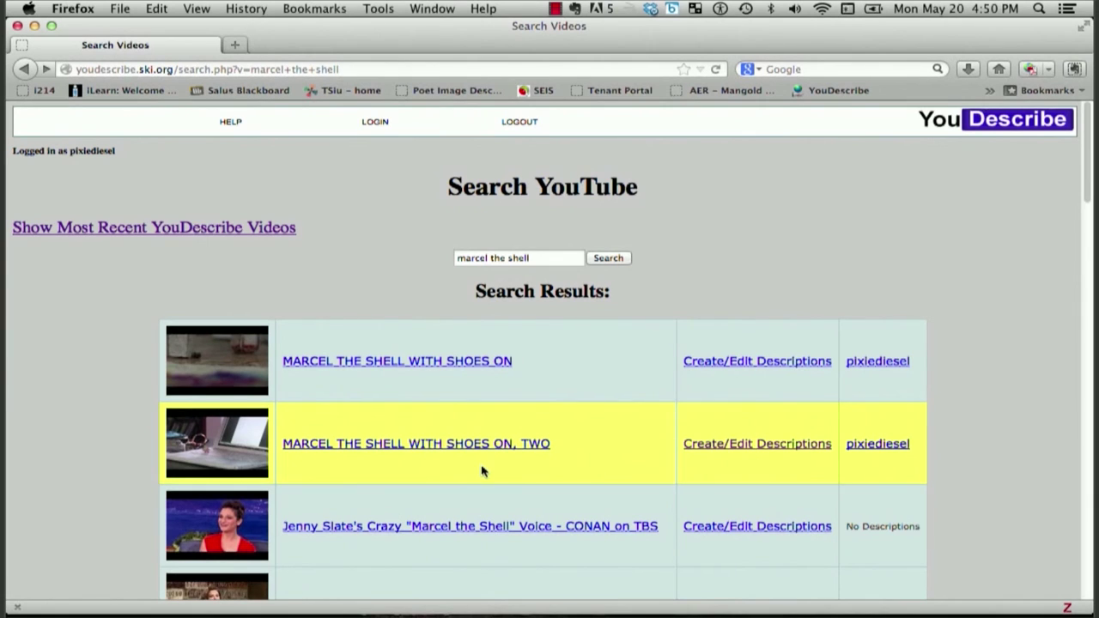
# Preview the described Marcel Two video around 0:28-0:31, dismissing the ad, then close the preview.
pyautogui.click(357, 451)
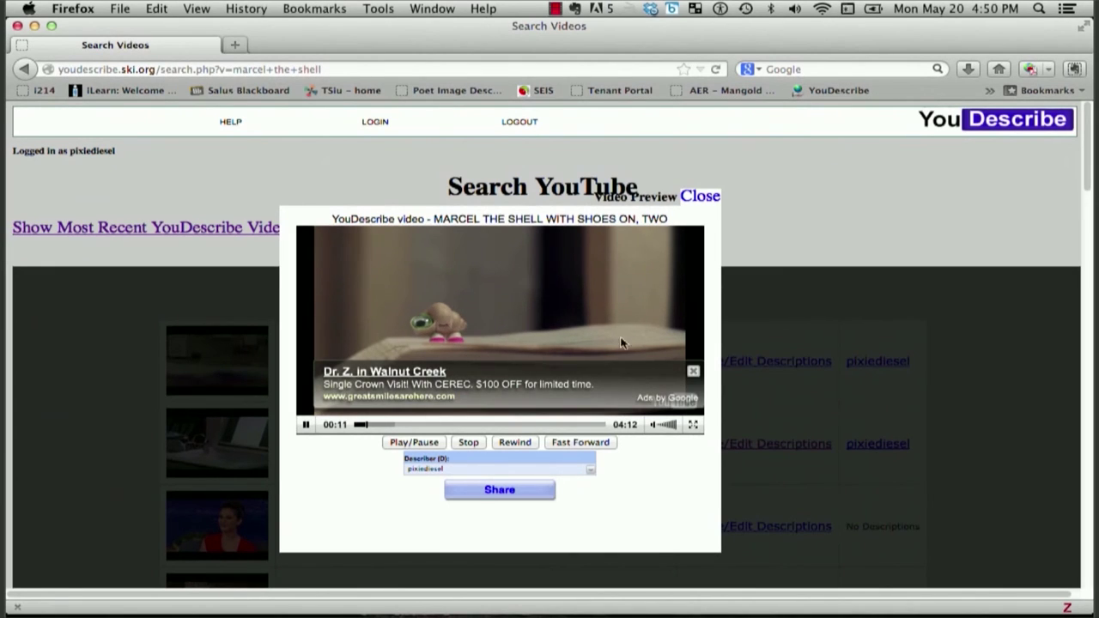
pyautogui.click(693, 371)
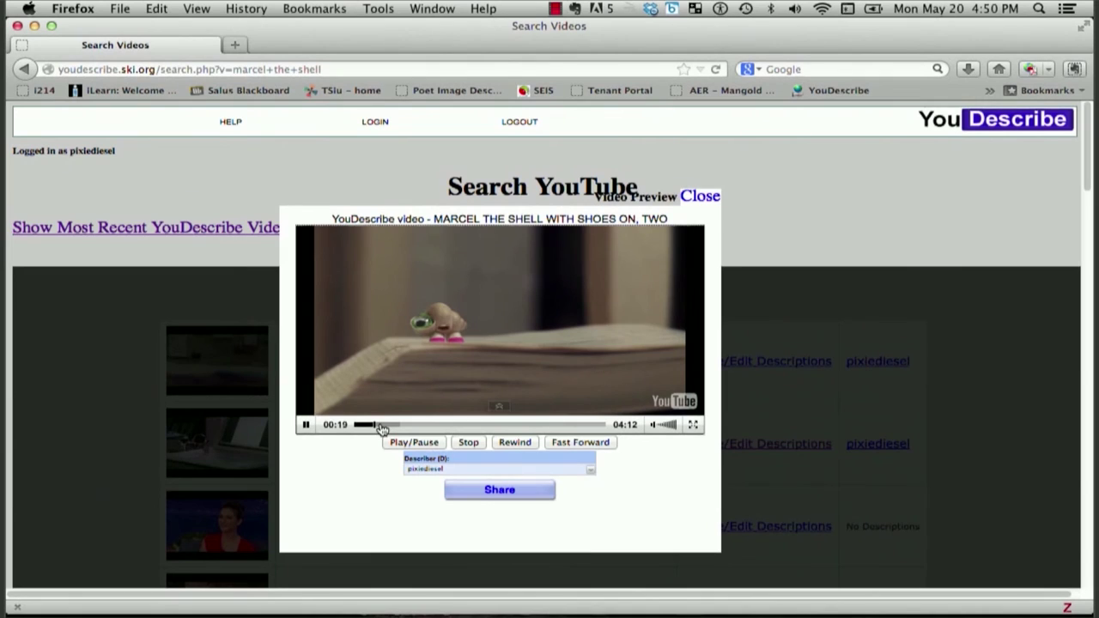
pyautogui.click(381, 426)
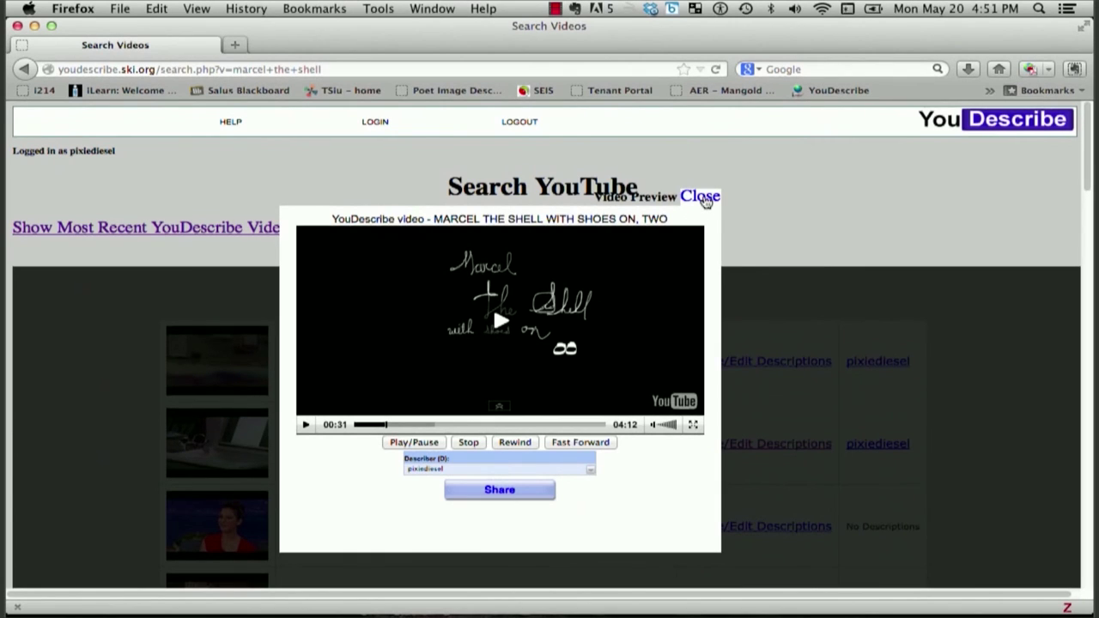
pyautogui.click(702, 197)
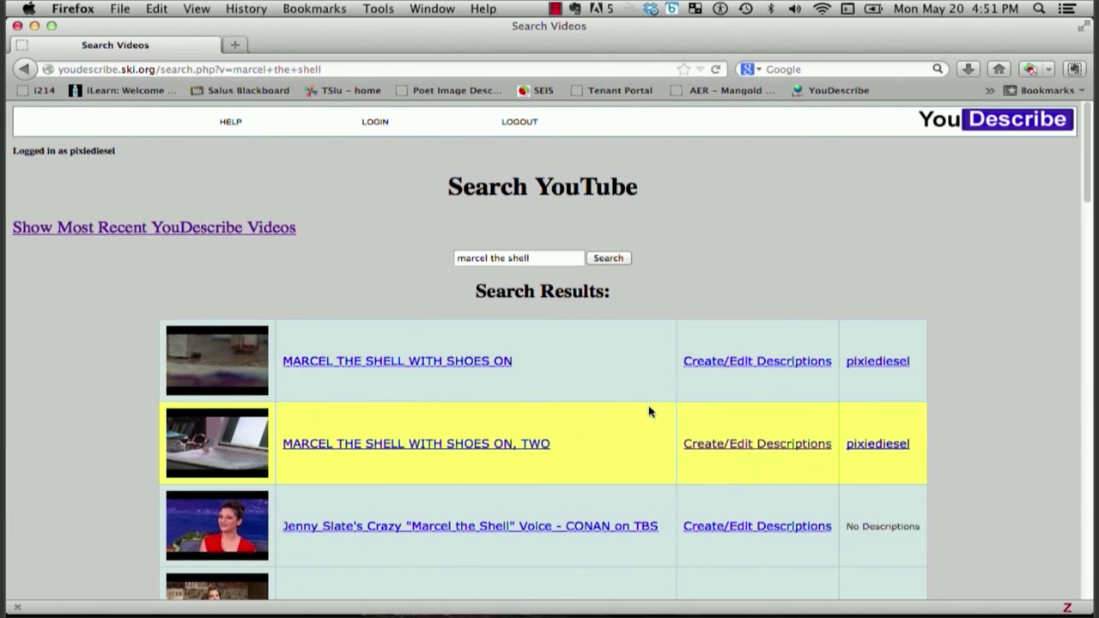
# Reopen the clip editor beside the Word script, scrolled to 'Marcel stands on an open book'.
pyautogui.click(755, 447)
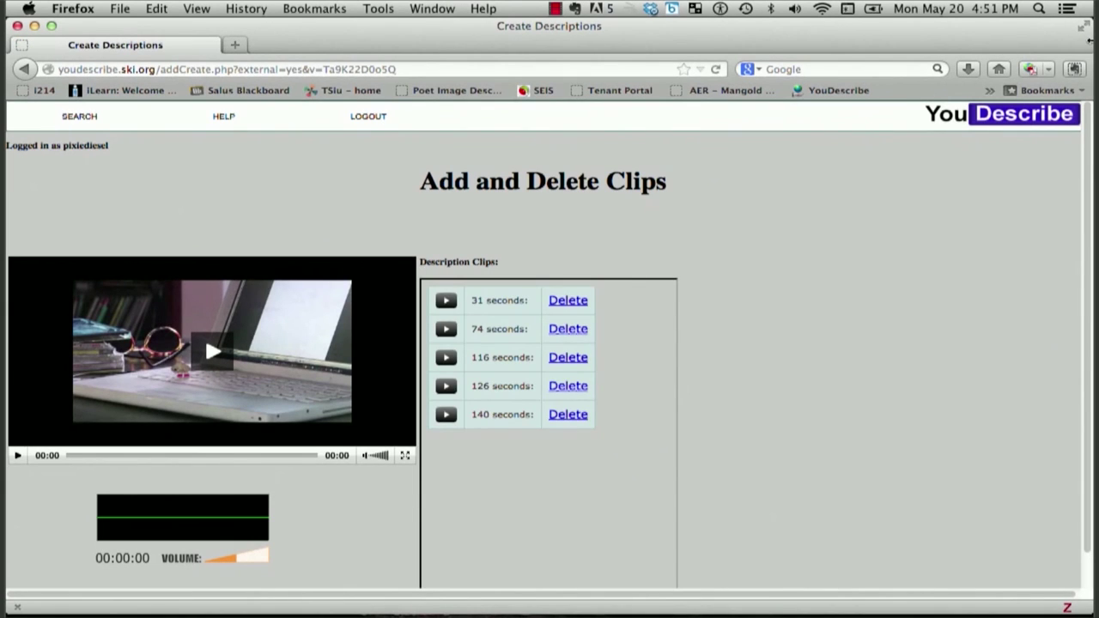
pyautogui.moveTo(1088, 40); pyautogui.dragTo(546, 67)
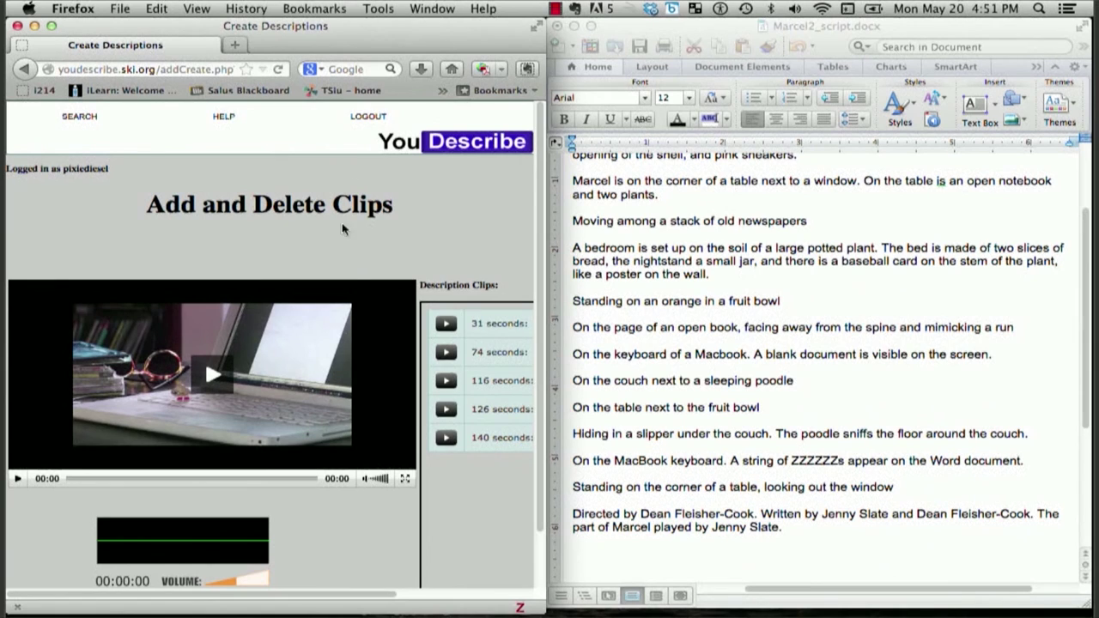
pyautogui.click(764, 267)
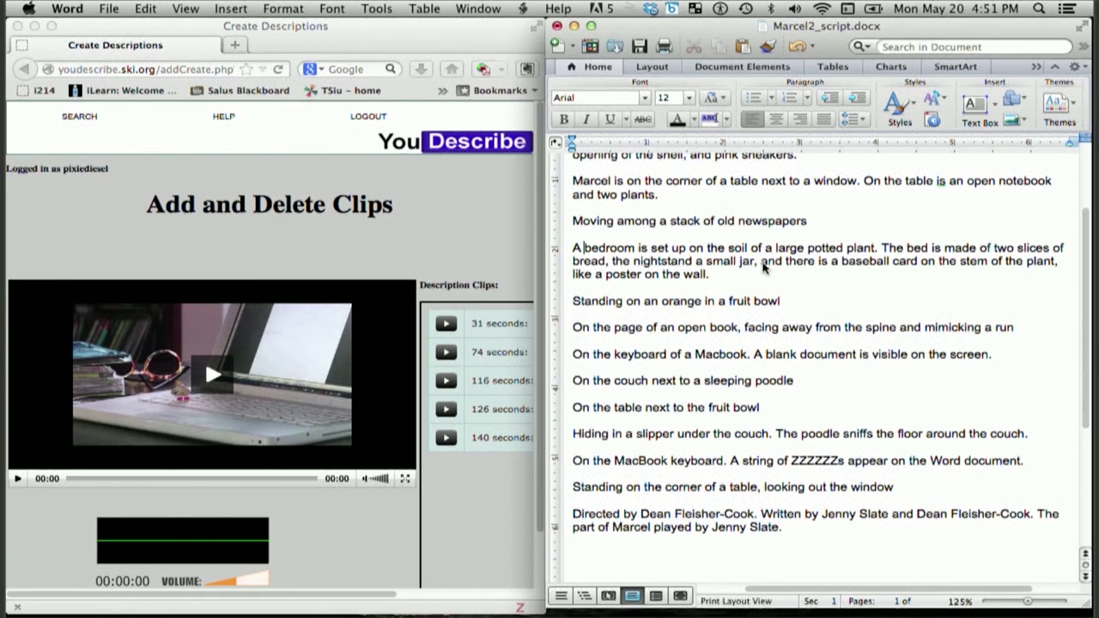
pyautogui.scroll(3, 763, 267)
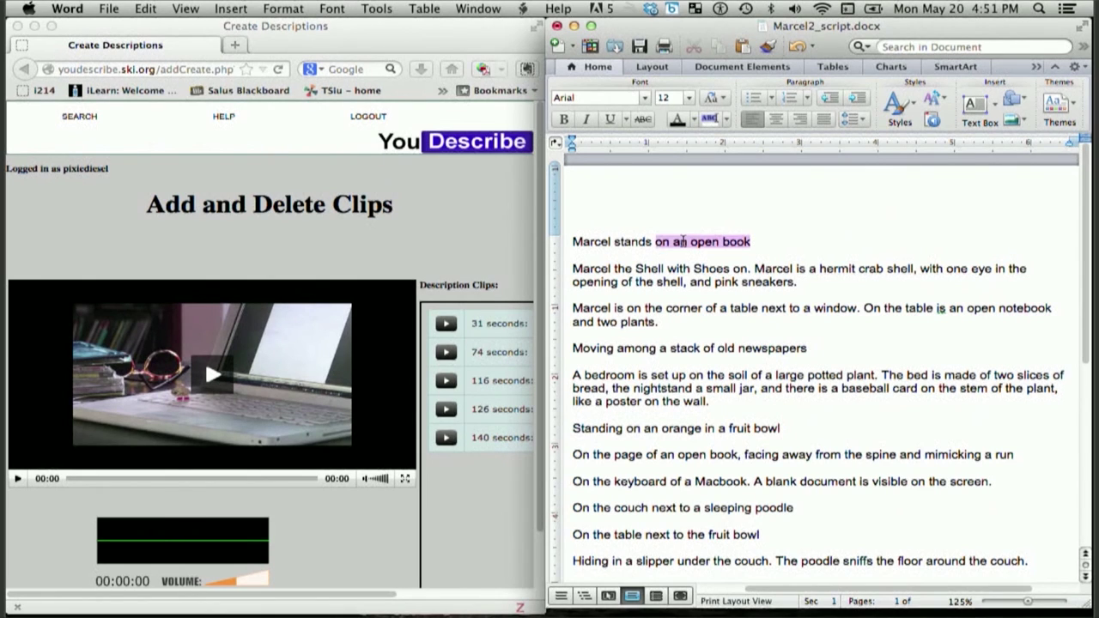
pyautogui.moveTo(755, 241); pyautogui.dragTo(572, 242)
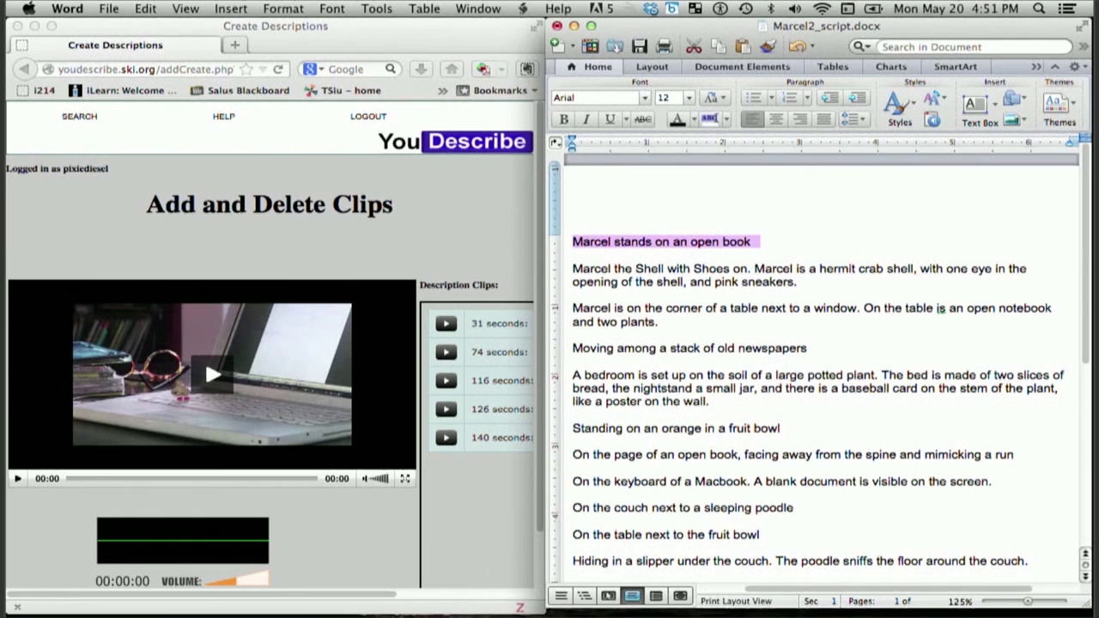
pyautogui.click(609, 257)
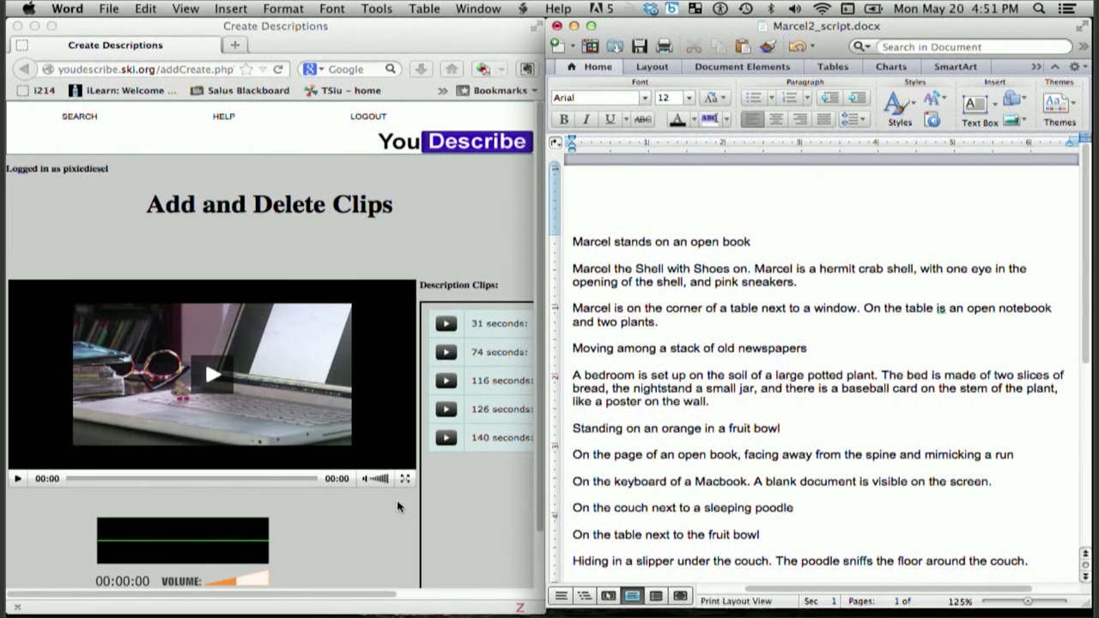
pyautogui.click(335, 554)
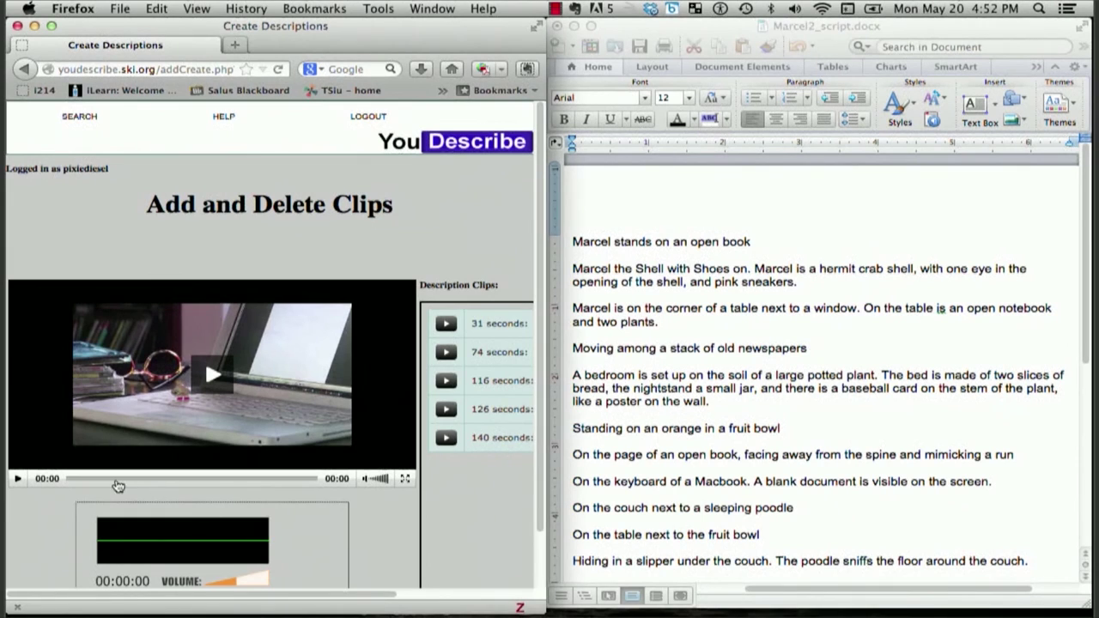
# Play the film's opening briefly, pause, rewind to 00:00 and start recording a new clip.
pyautogui.scroll(-3, 26, 526)
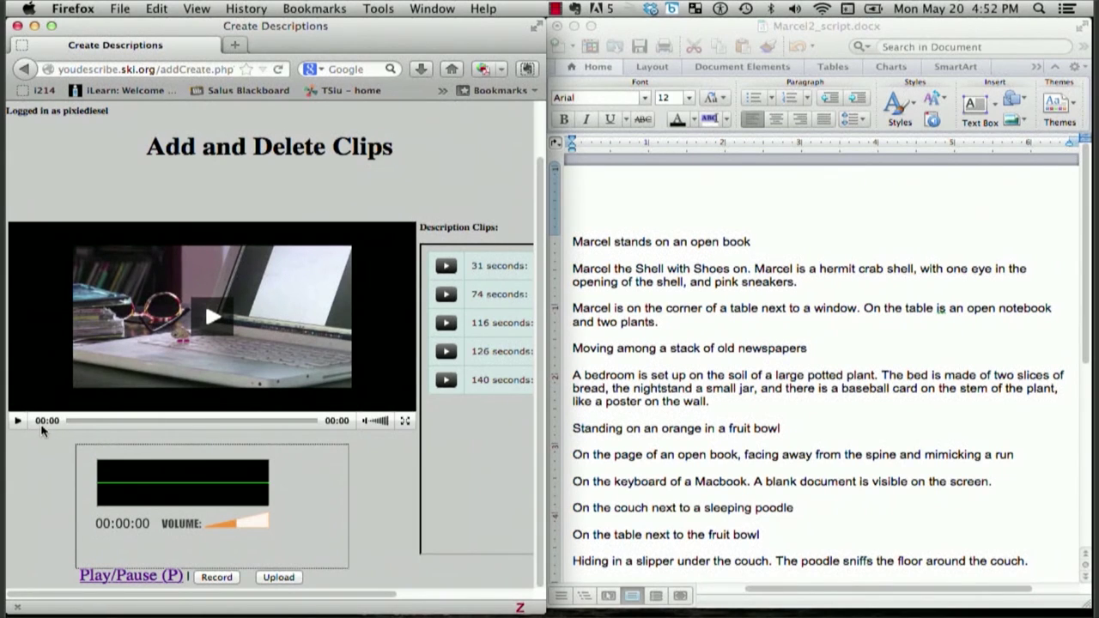
pyautogui.click(17, 421)
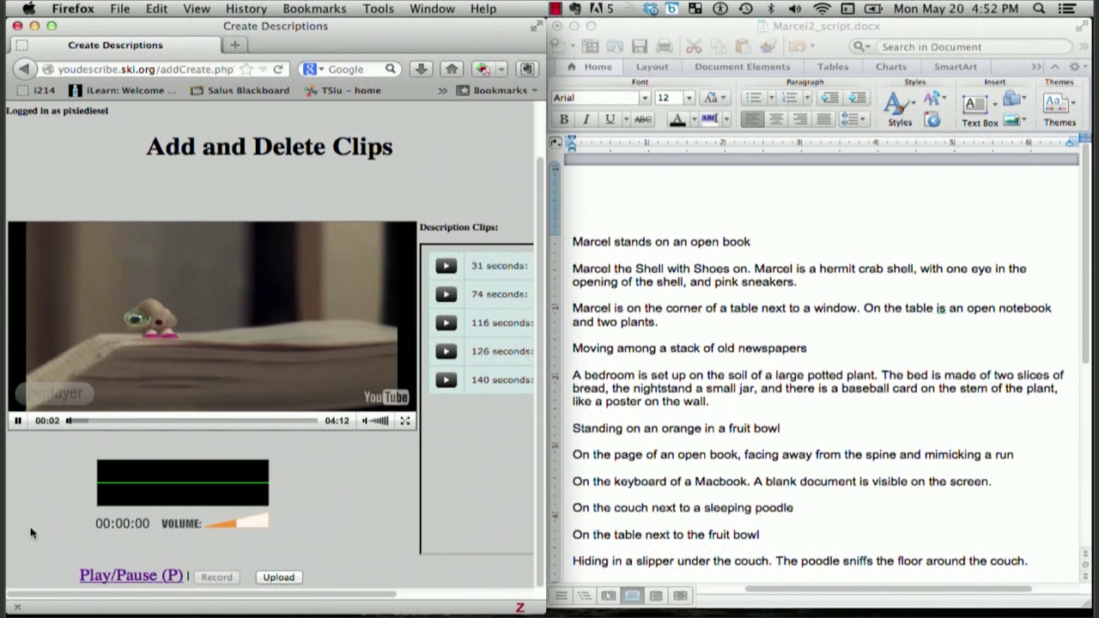
pyautogui.click(118, 575)
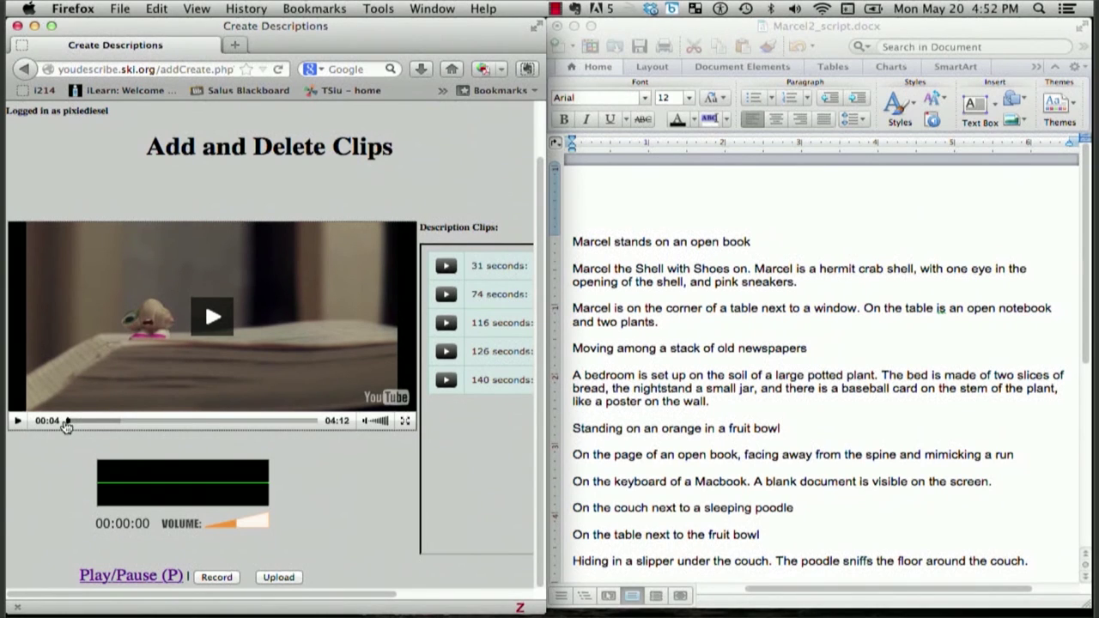
pyautogui.click(66, 427)
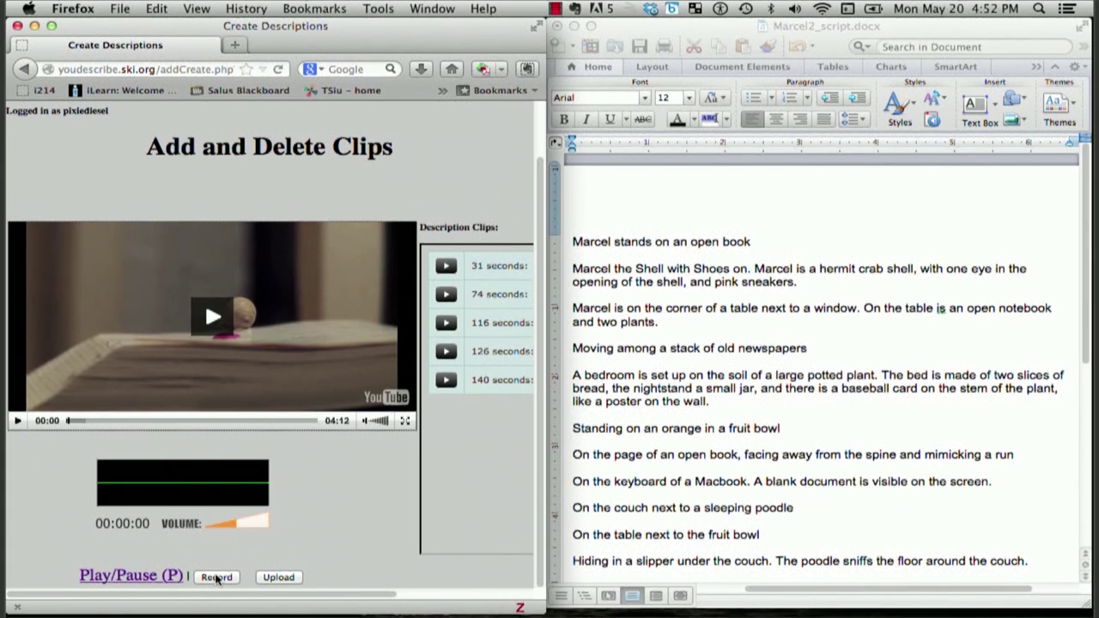
pyautogui.click(217, 576)
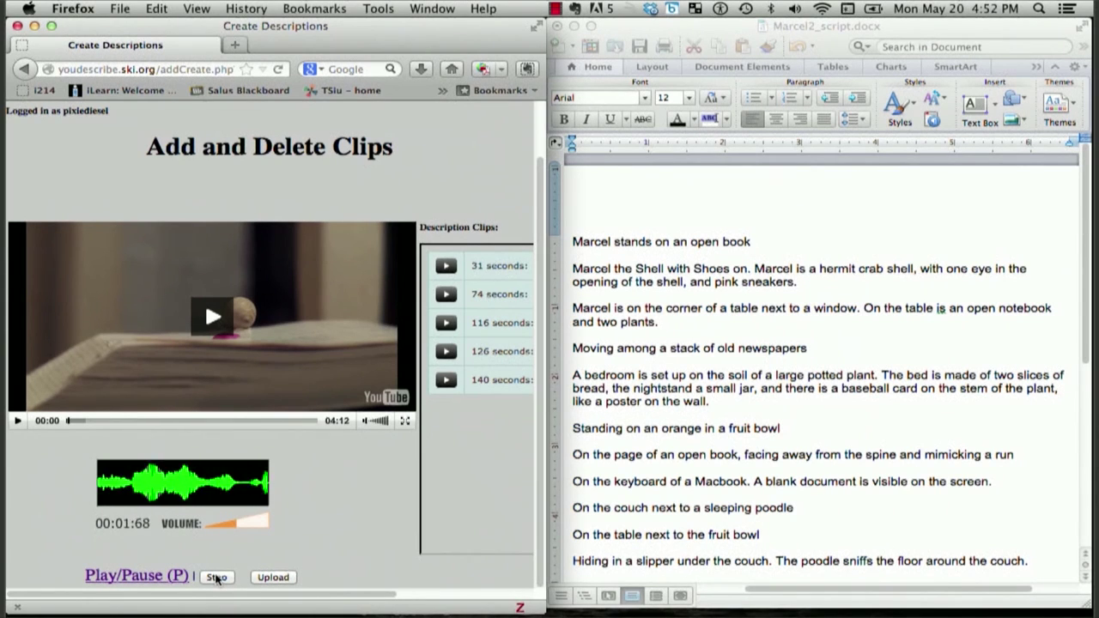
# Stop the recording and upload it as the 0-second description clip.
pyautogui.click(217, 576)
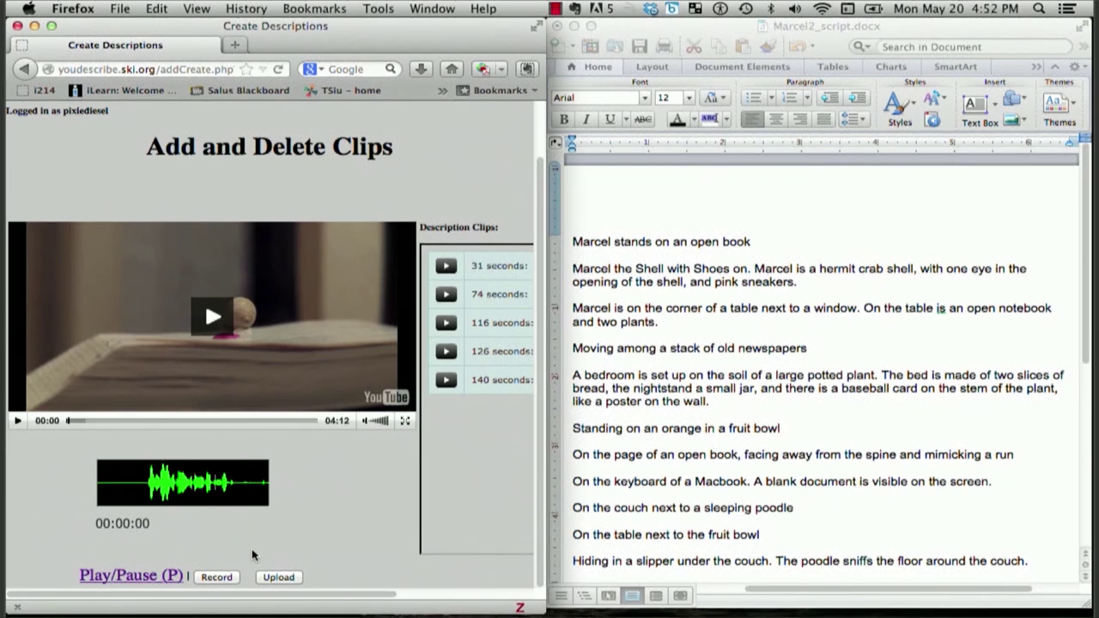
pyautogui.click(278, 576)
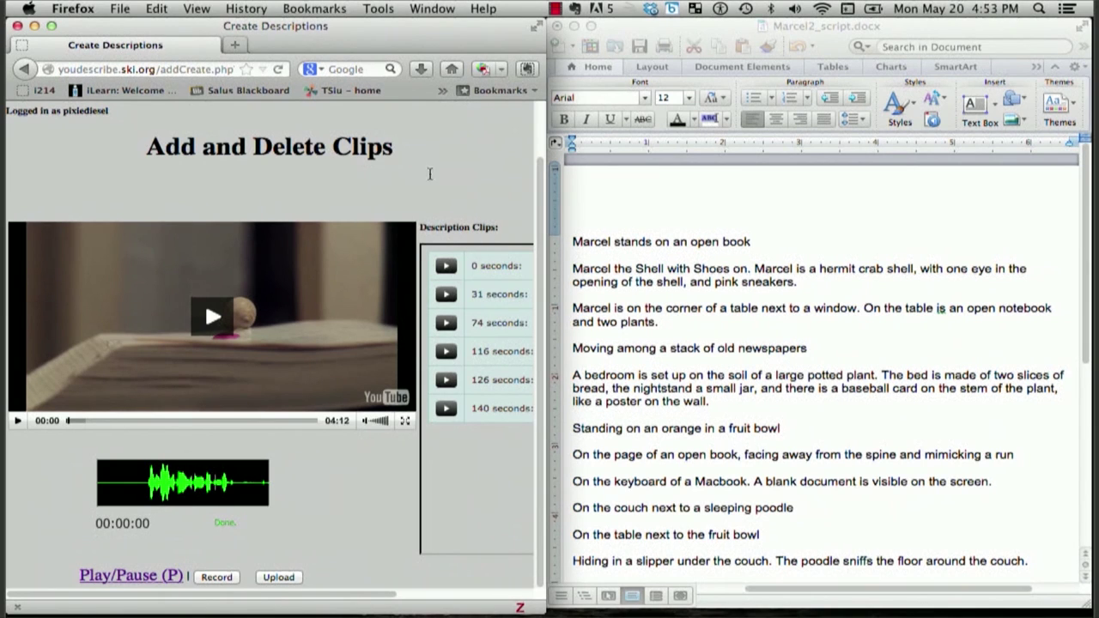
# Maximise Firefox and go back three pages to the video search results.
pyautogui.click(51, 27)
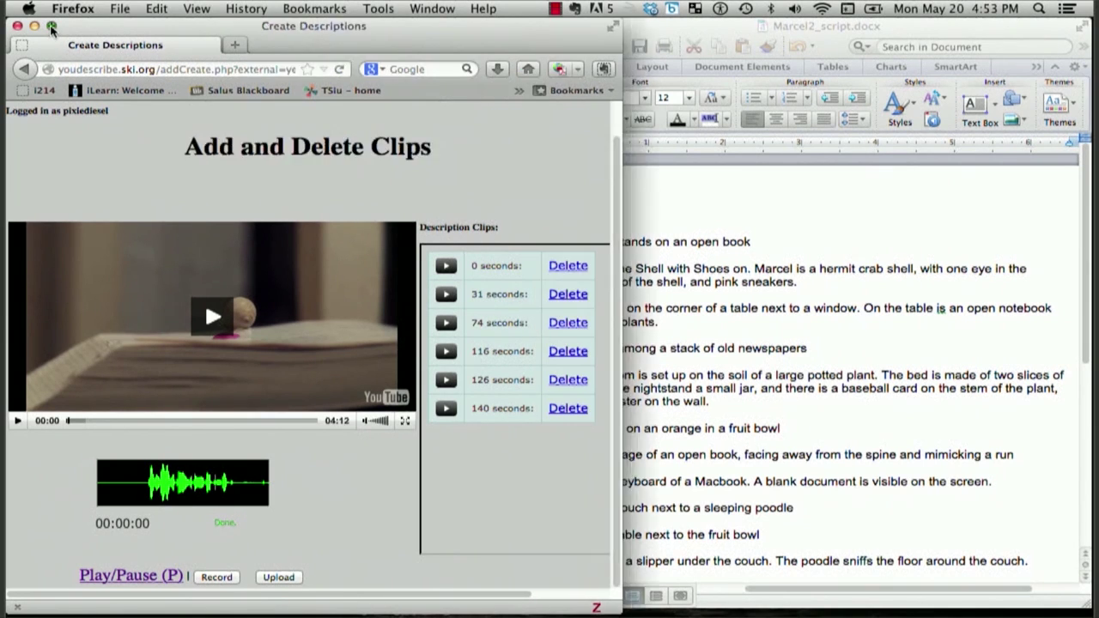
pyautogui.click(25, 69)
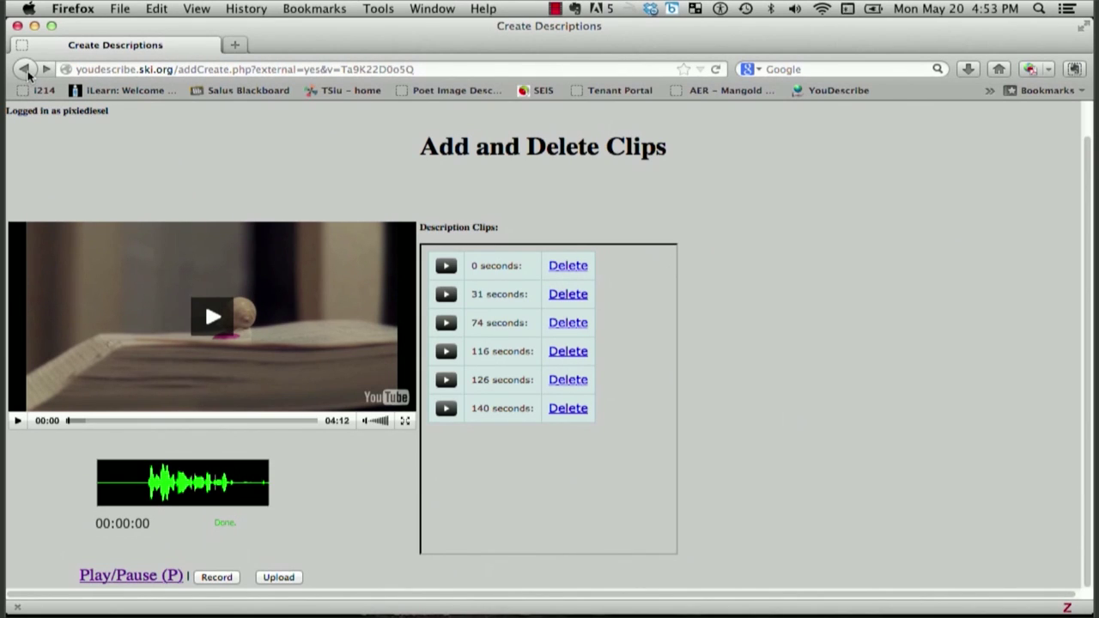
pyautogui.click(27, 74)
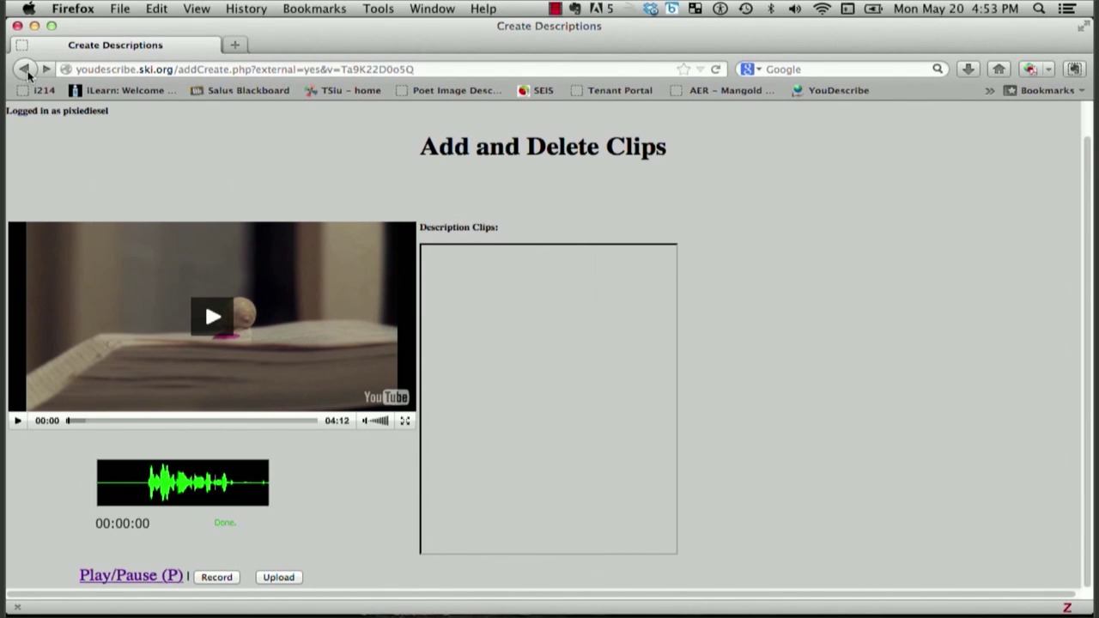
pyautogui.click(26, 69)
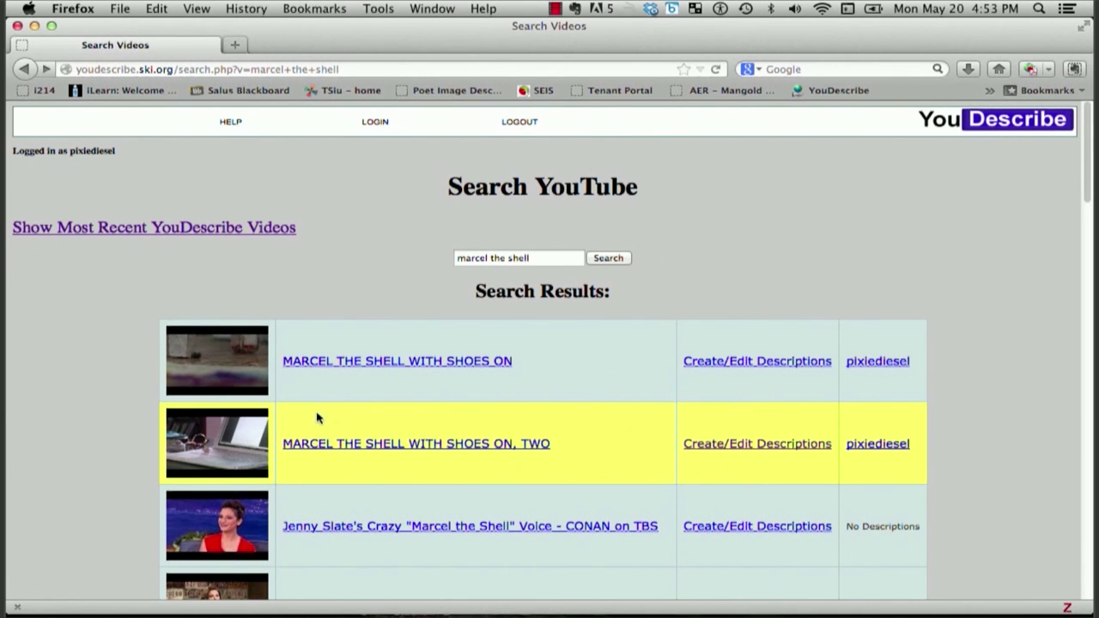
# Preview MARCEL THE SHELL WITH SHOES ON, TWO, pause it, and stop the end-credits recording.
pyautogui.click(318, 442)
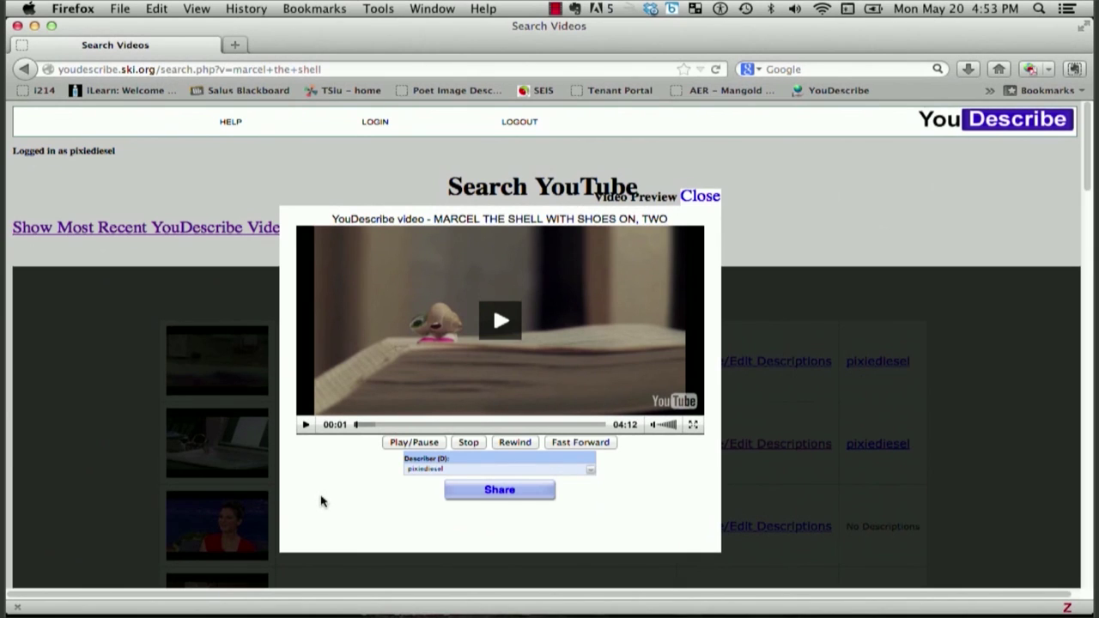
pyautogui.click(306, 425)
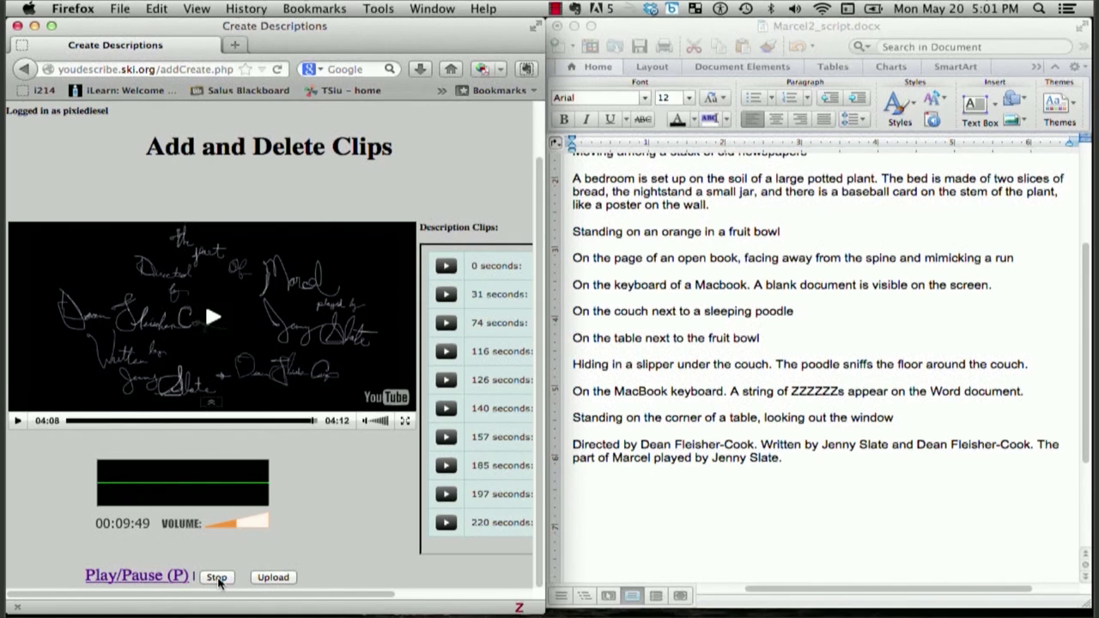
pyautogui.click(217, 577)
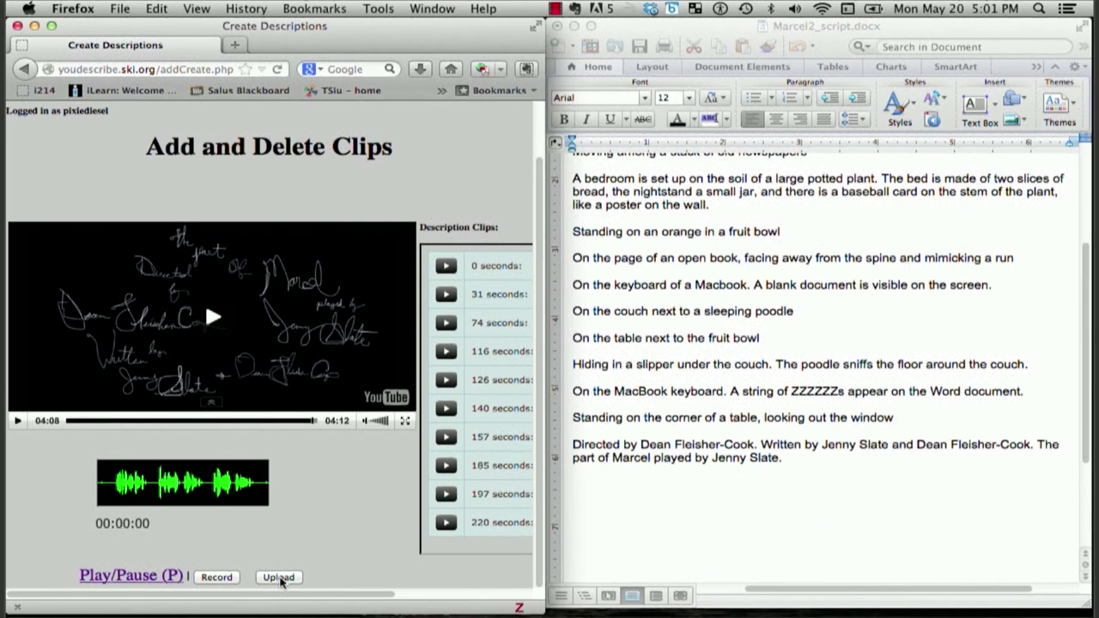
# Upload the 249-second end-credits clip, widen Firefox, and return to the search results.
pyautogui.click(279, 577)
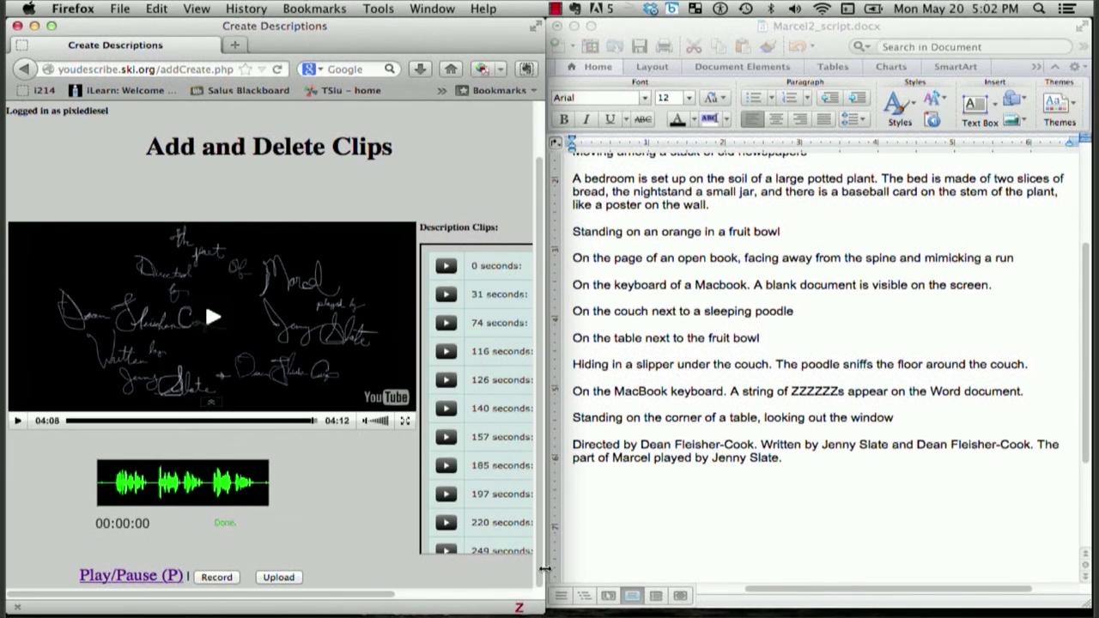
pyautogui.moveTo(546, 570); pyautogui.dragTo(1047, 508)
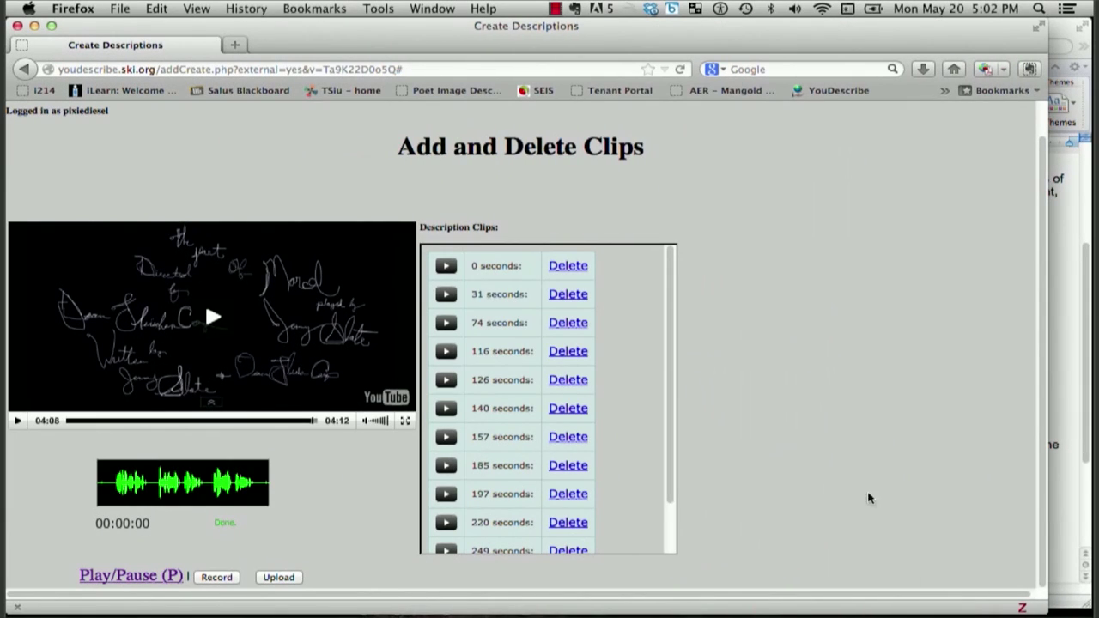
pyautogui.click(24, 69)
pyautogui.click(22, 70)
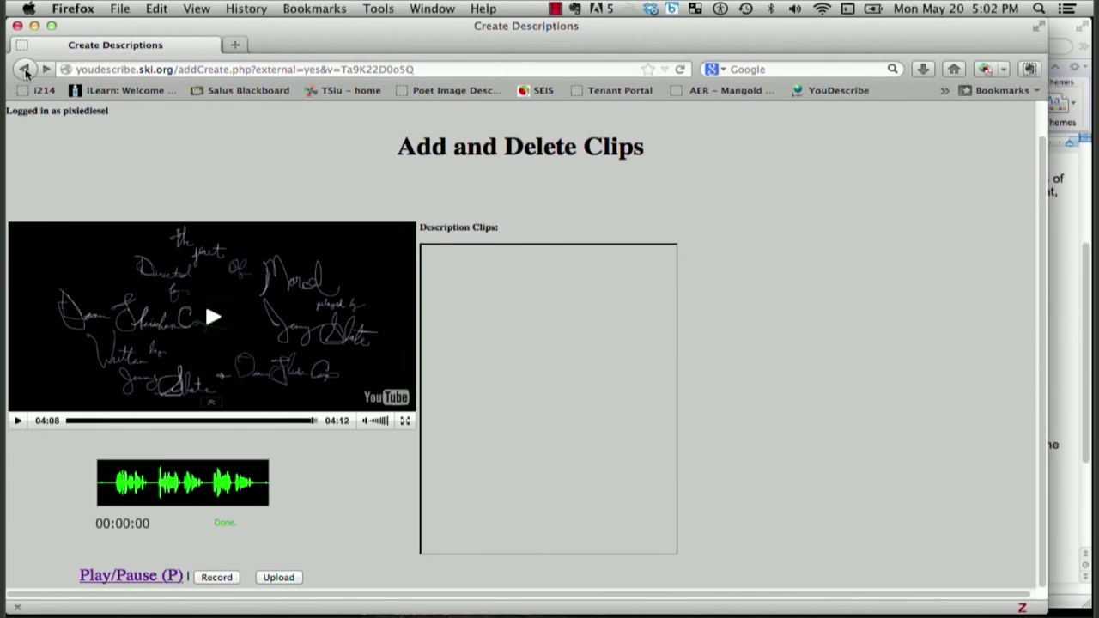
pyautogui.click(26, 70)
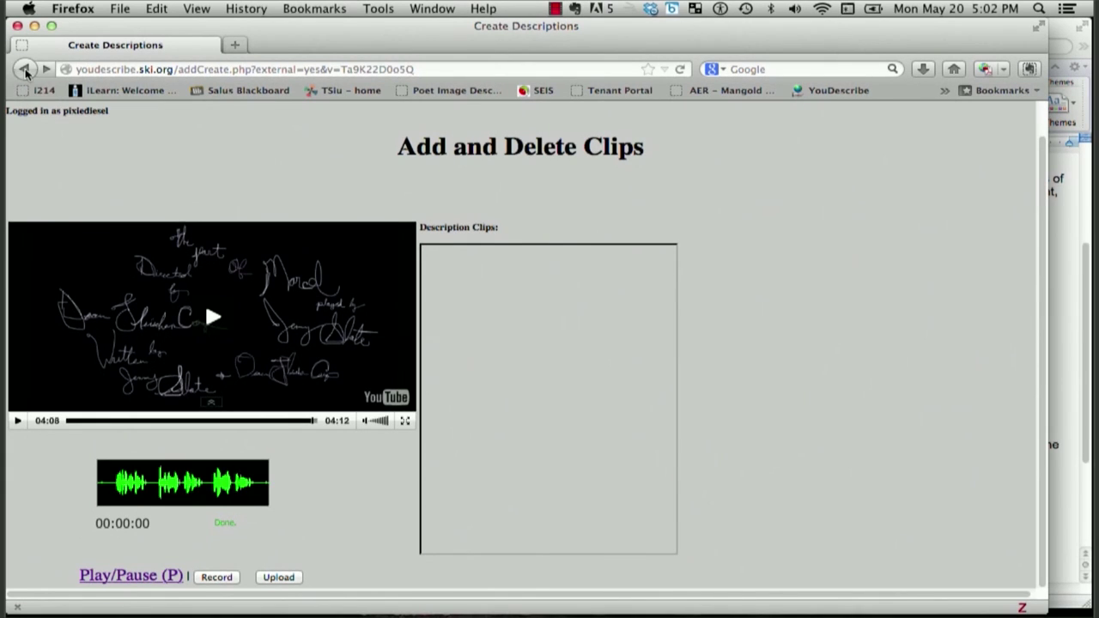